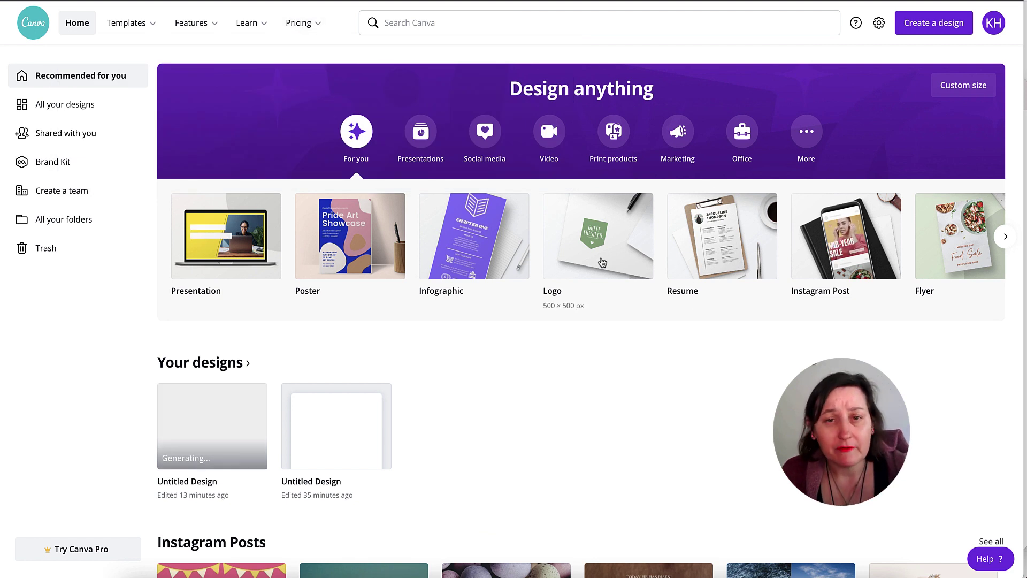
# - Create a new custom-size design 8.625 in wide by 11.25 in tall
pyautogui.click(924, 24)
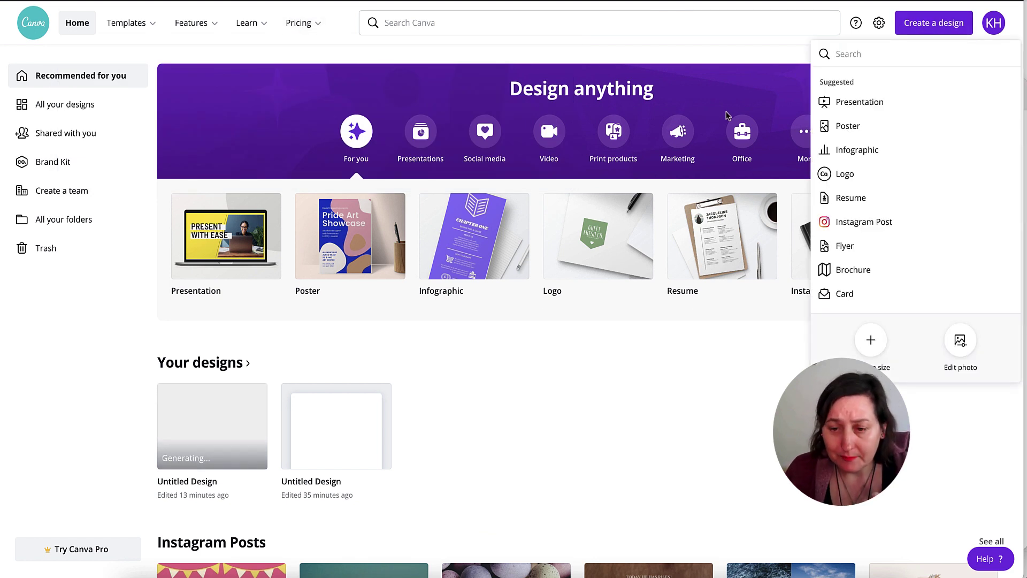
pyautogui.click(871, 341)
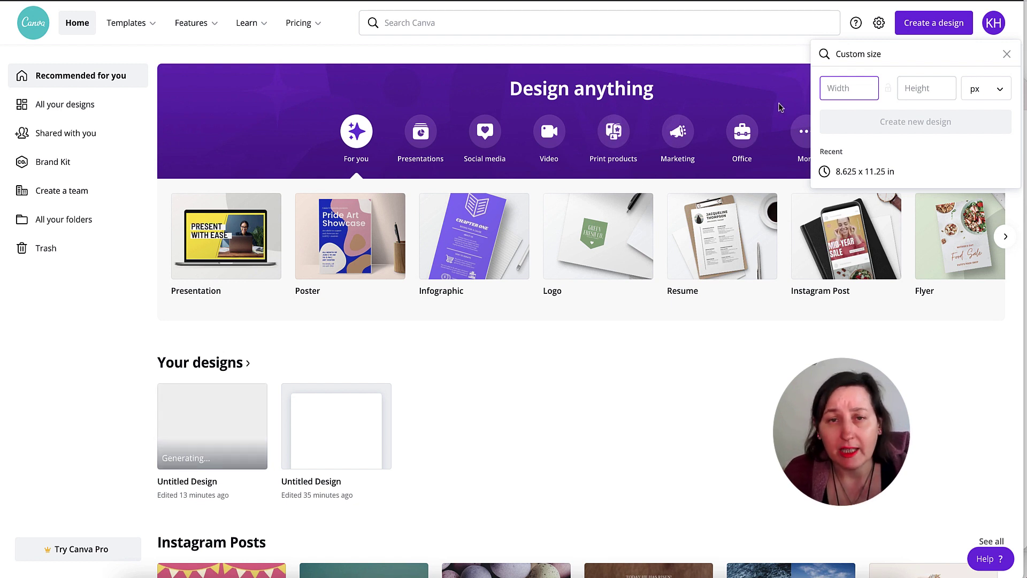
pyautogui.click(995, 95)
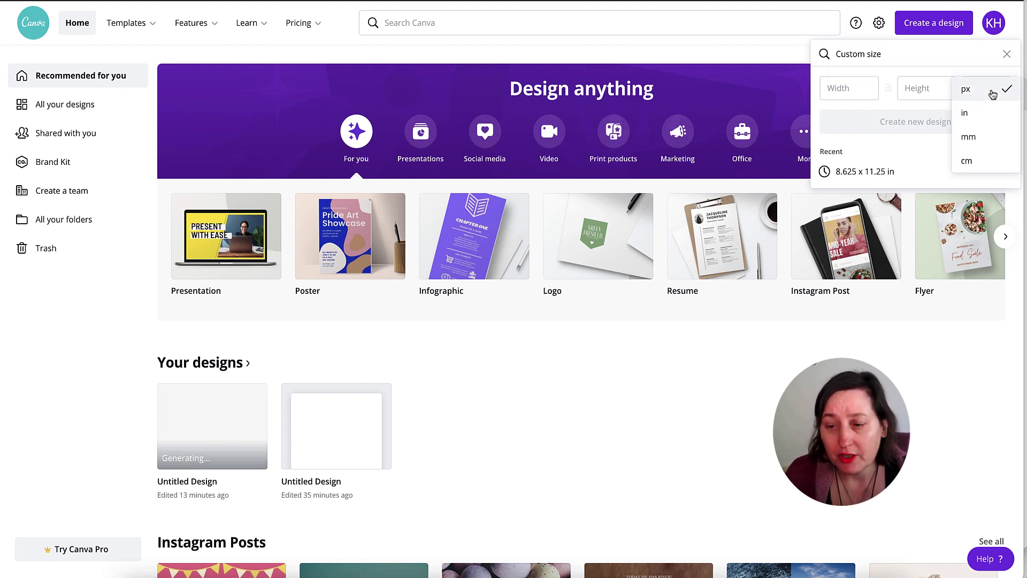
pyautogui.click(986, 114)
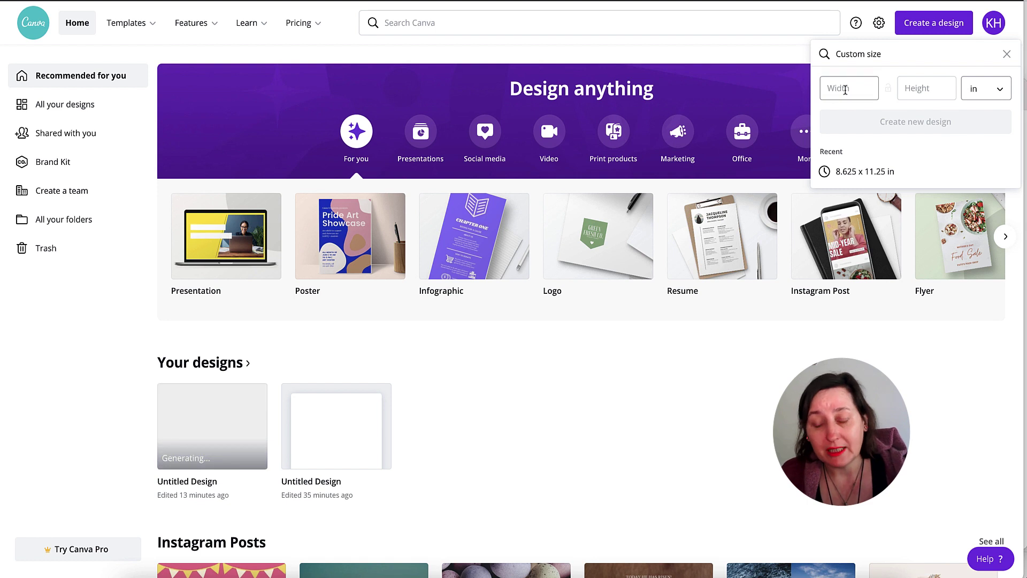
pyautogui.click(844, 90)
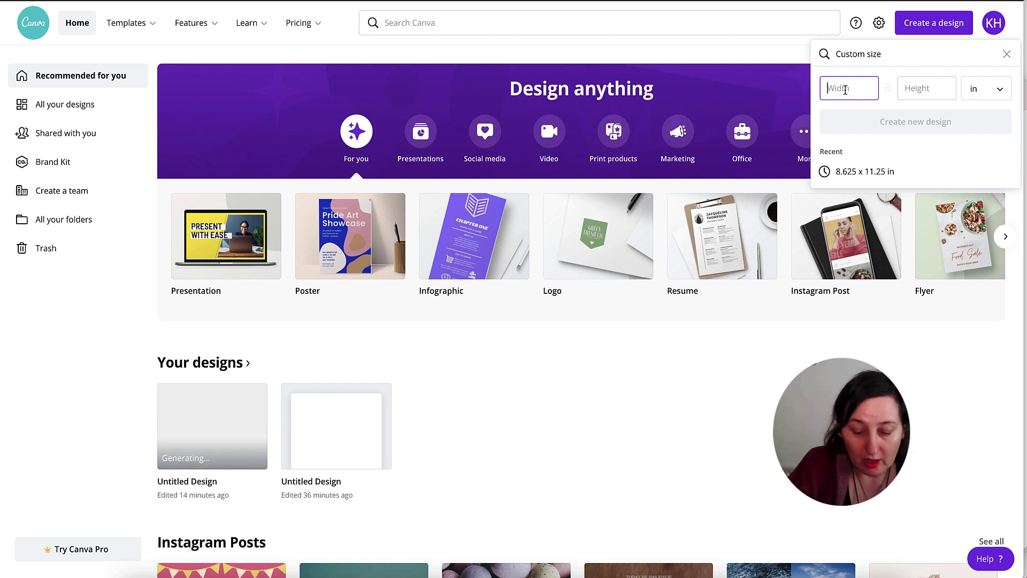
pyautogui.write('8.62')
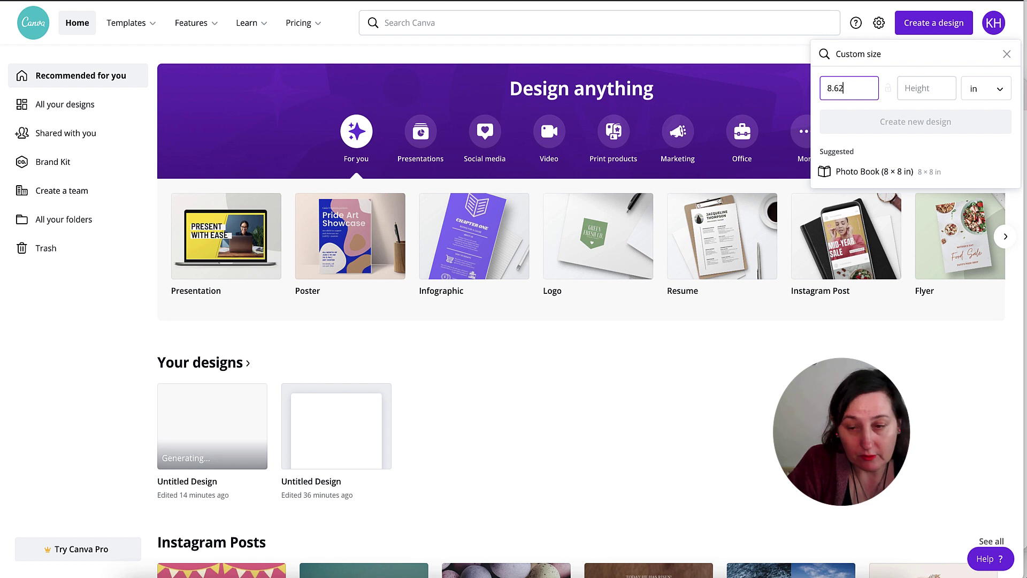
pyautogui.write('5')
pyautogui.click(927, 88)
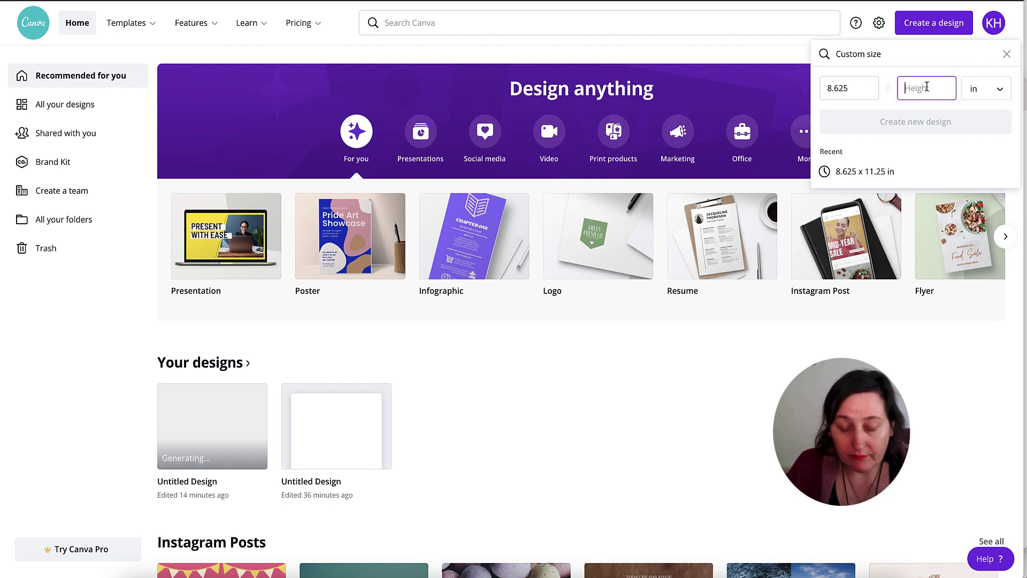
pyautogui.write('11.25')
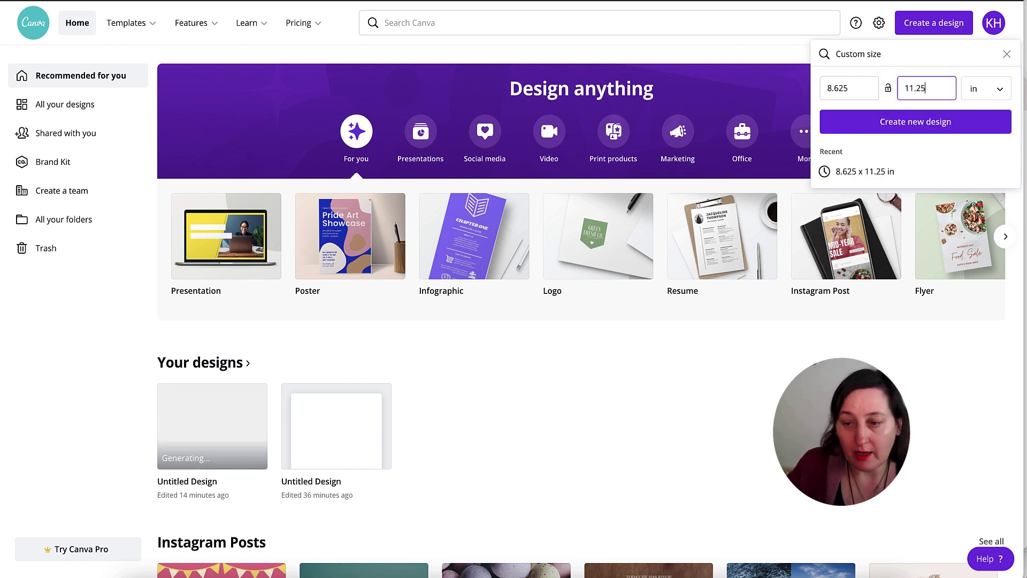
pyautogui.click(944, 122)
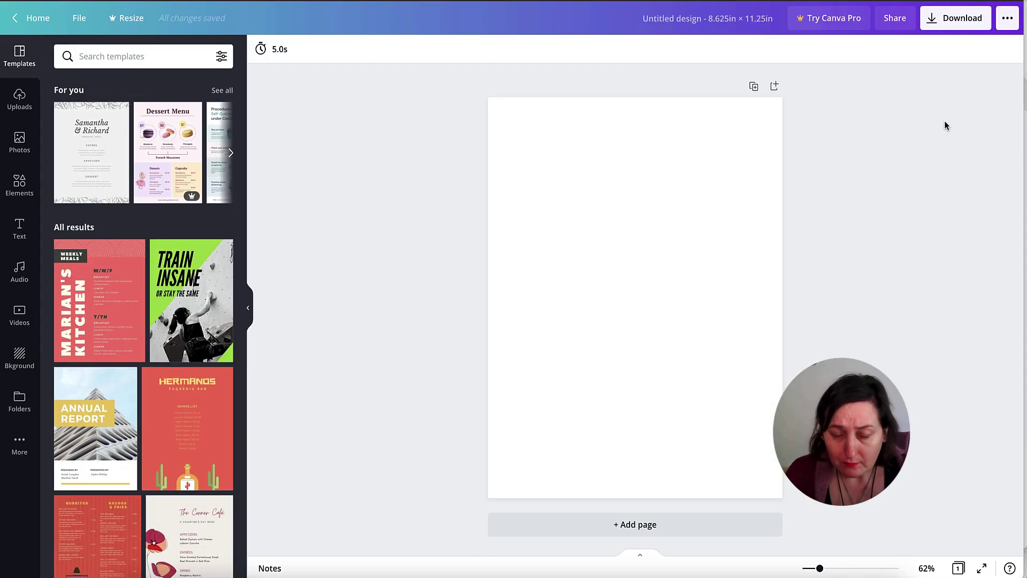
# - Browse Amazon's 'dessert coloring books' results for design ideas
pyautogui.click(513, 6)
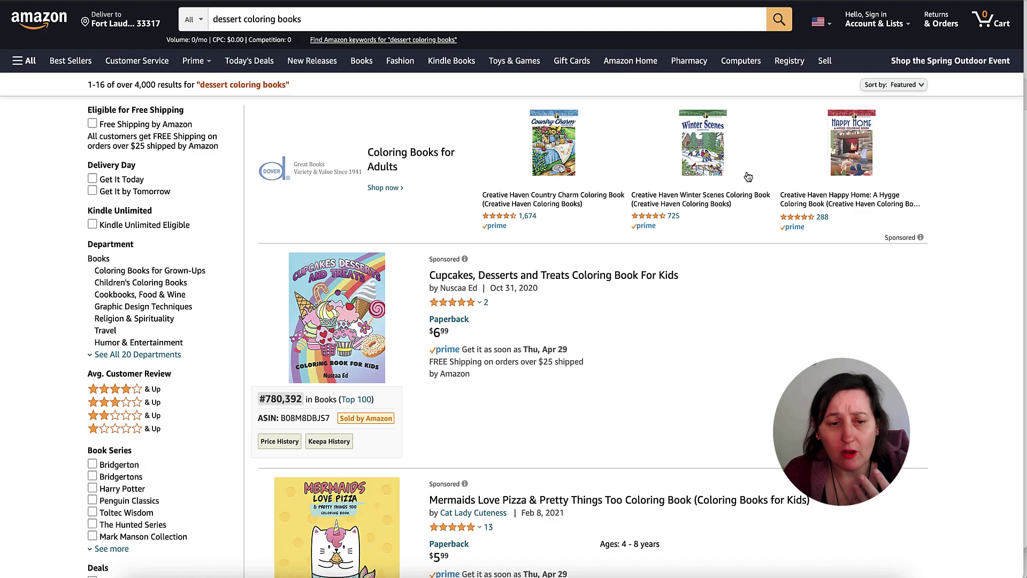
pyautogui.scroll(-12, 705, 178)
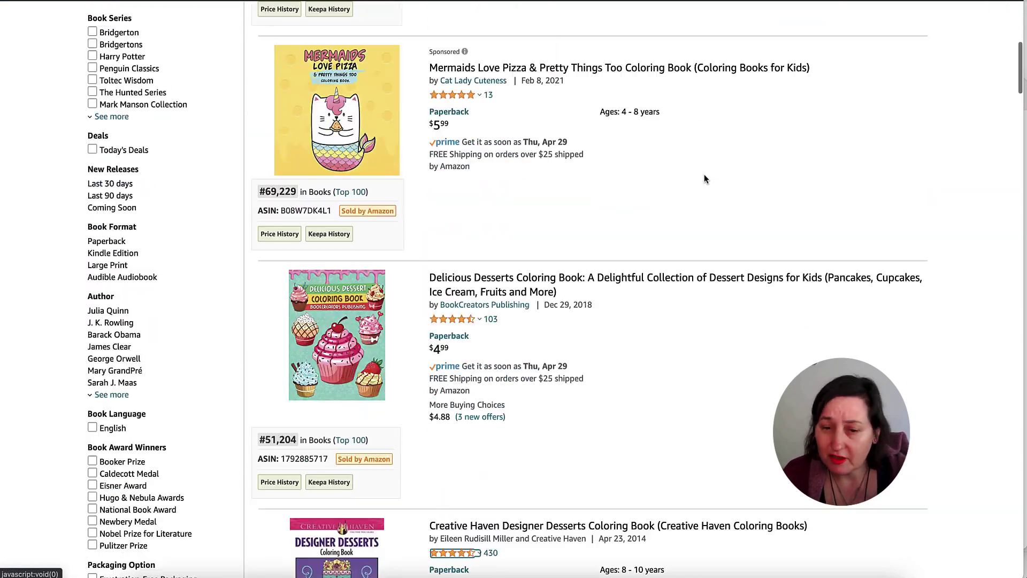
pyautogui.scroll(12, 704, 174)
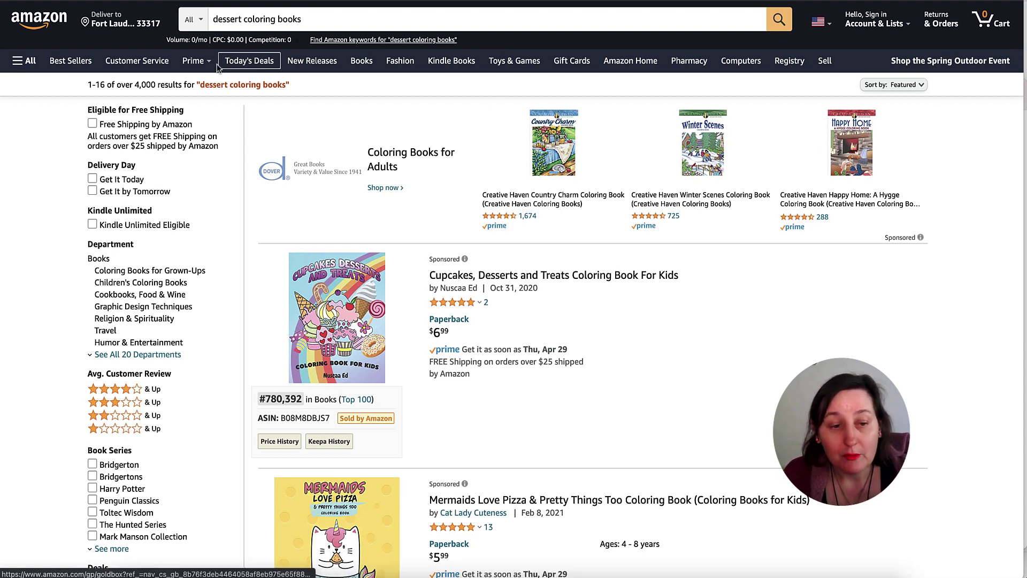
pyautogui.scroll(-5, 754, 122)
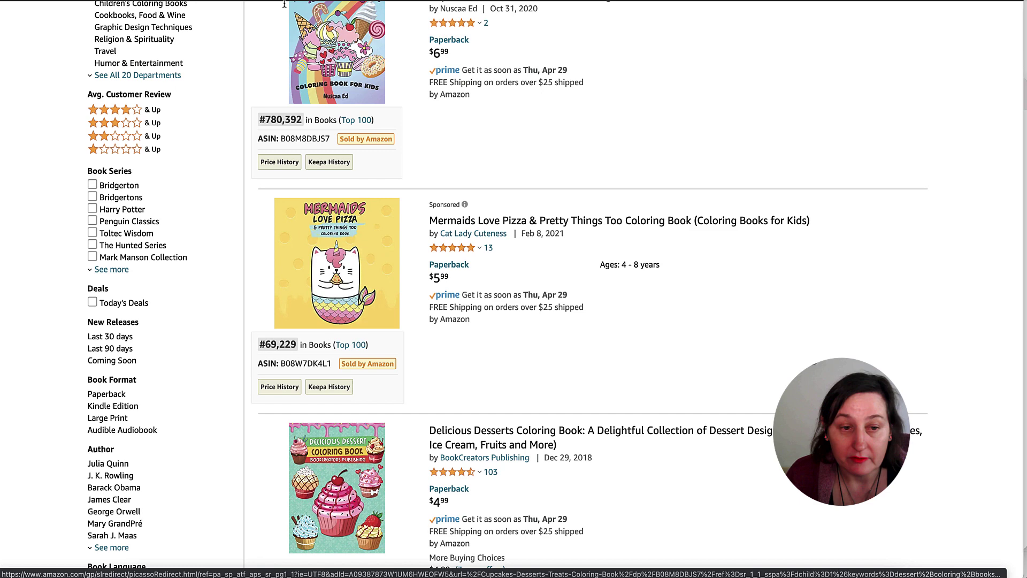
# - Back in Canva, search the Pixabay app for 'ice cream' images
pyautogui.click(369, 1)
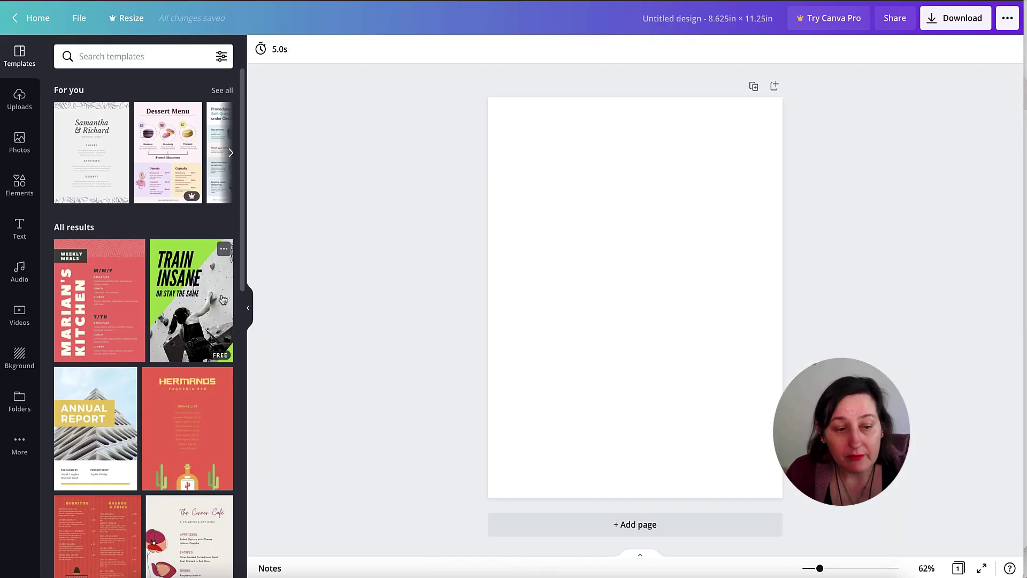
pyautogui.click(19, 444)
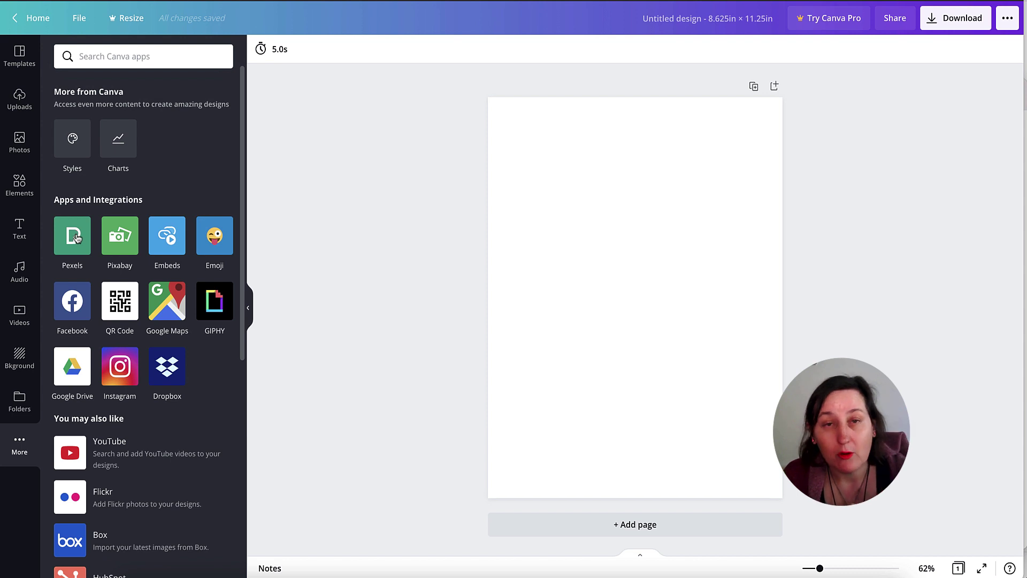
pyautogui.click(126, 236)
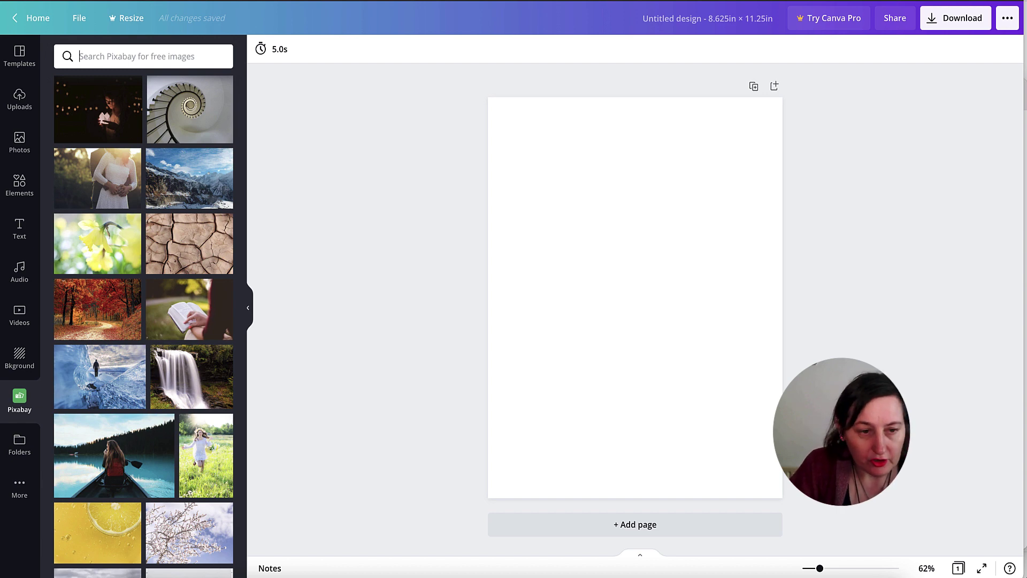
pyautogui.write('ice cream')
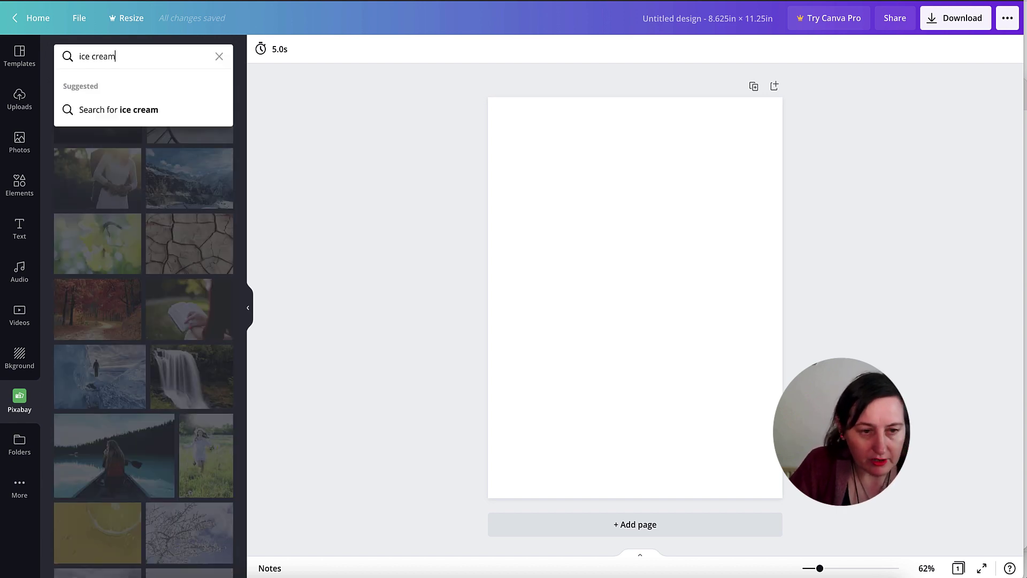
pyautogui.press('Return')
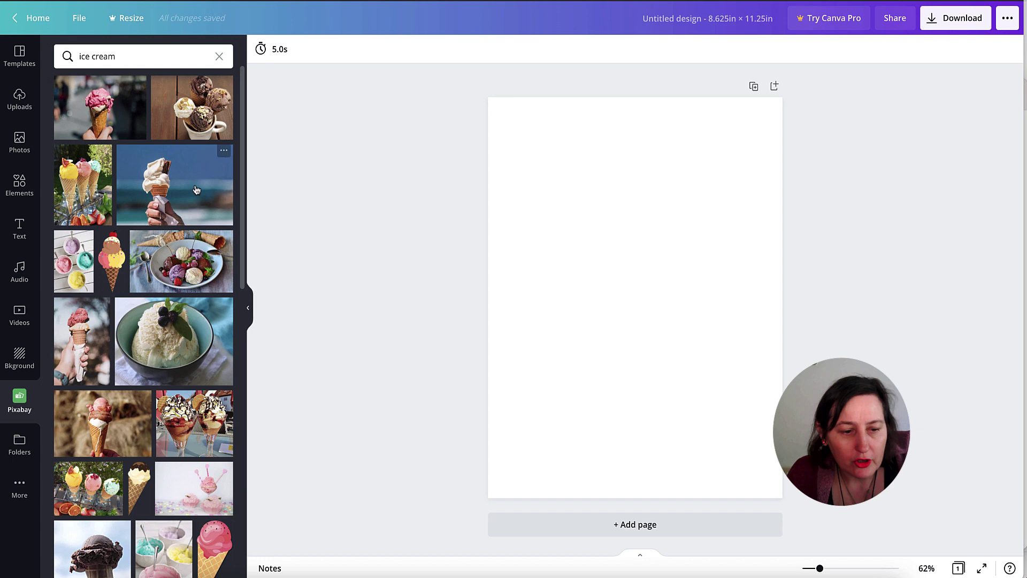
# - Scroll through the Pixabay ice cream results to find the outline popsicle
pyautogui.scroll(-3, 189, 185)
pyautogui.scroll(-1, 188, 185)
pyautogui.scroll(4, 188, 185)
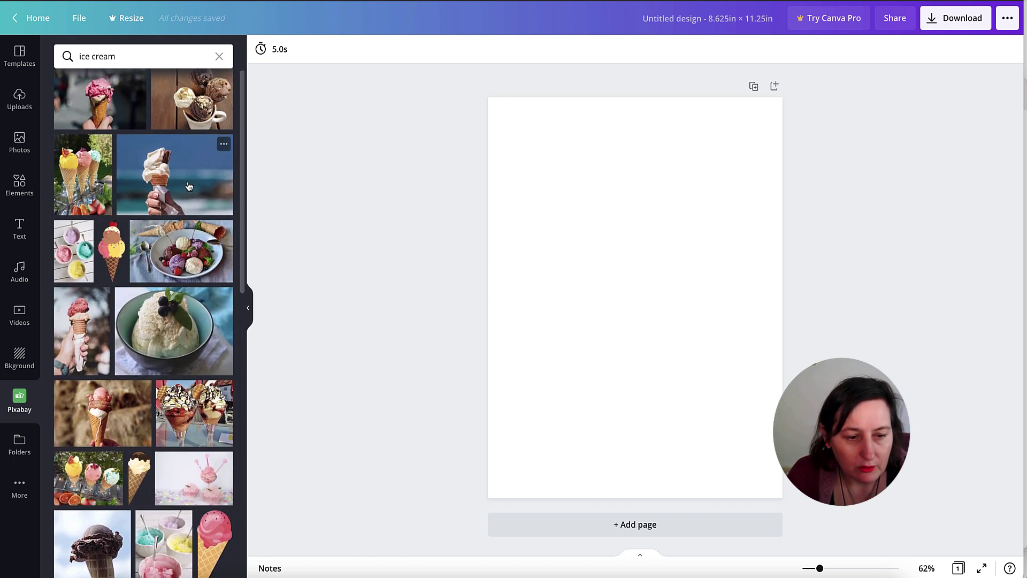
pyautogui.scroll(-5, 188, 185)
pyautogui.scroll(-5, 188, 185)
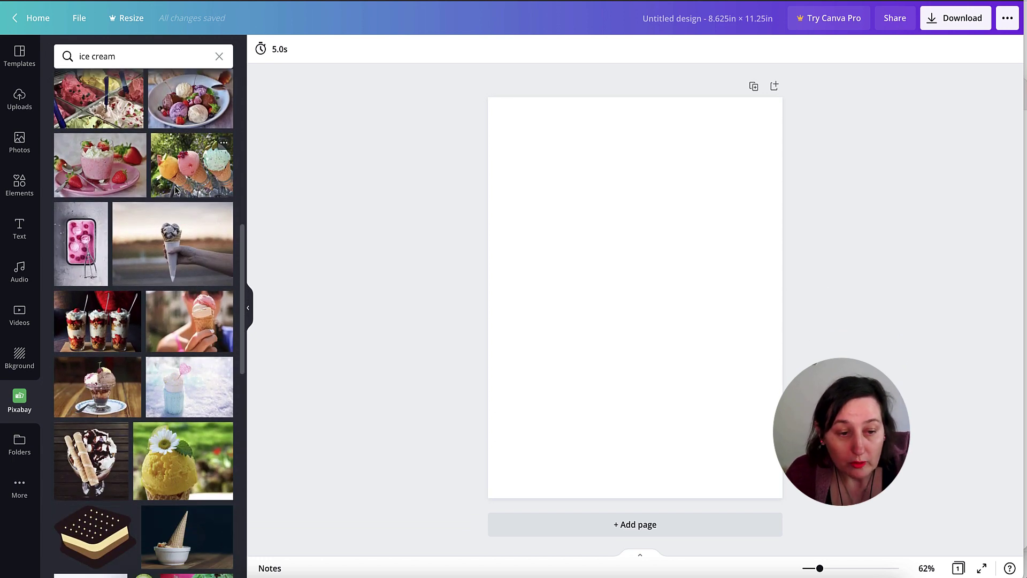
pyautogui.scroll(-2, 134, 197)
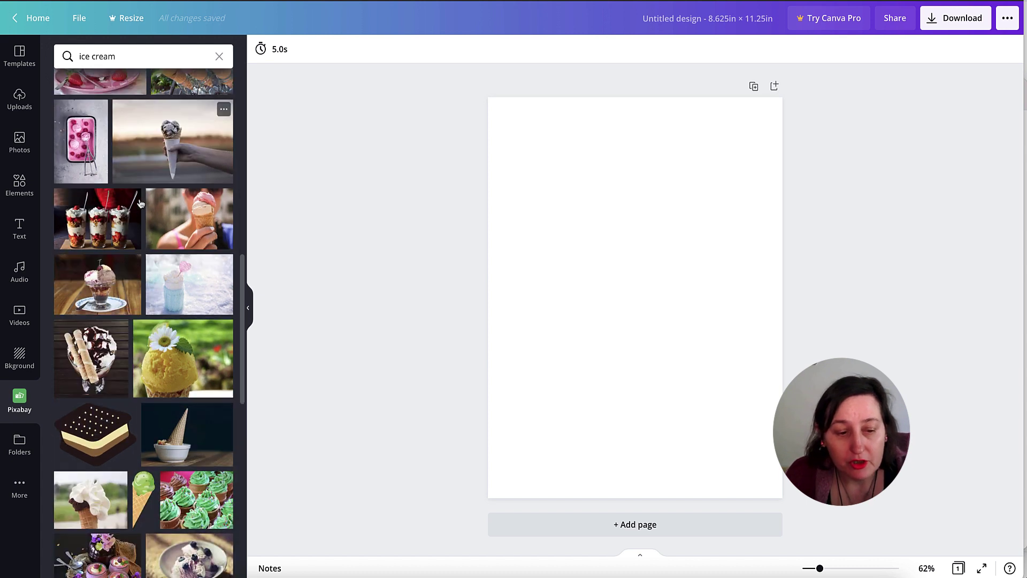
pyautogui.scroll(-4, 136, 200)
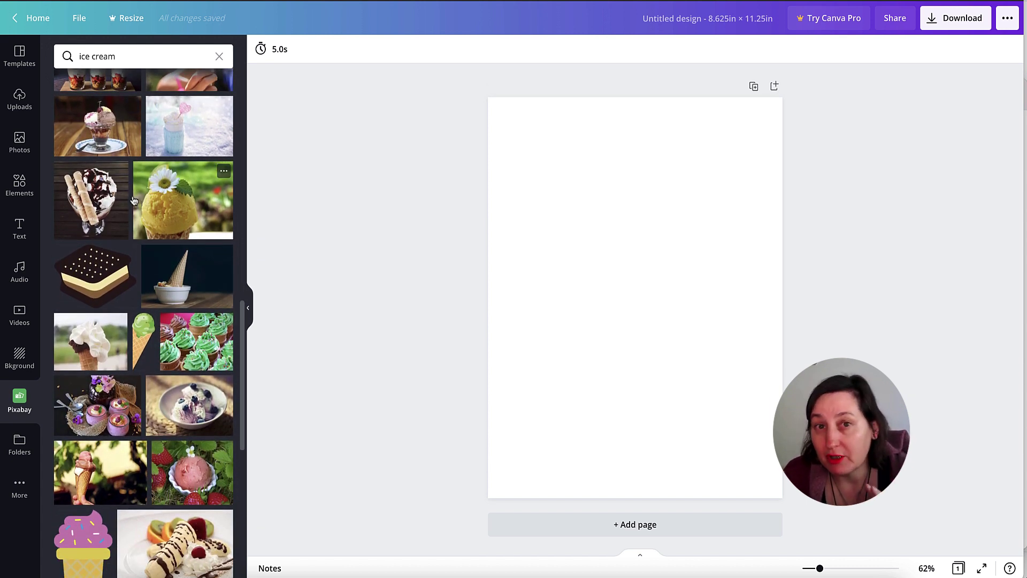
pyautogui.scroll(-3, 137, 203)
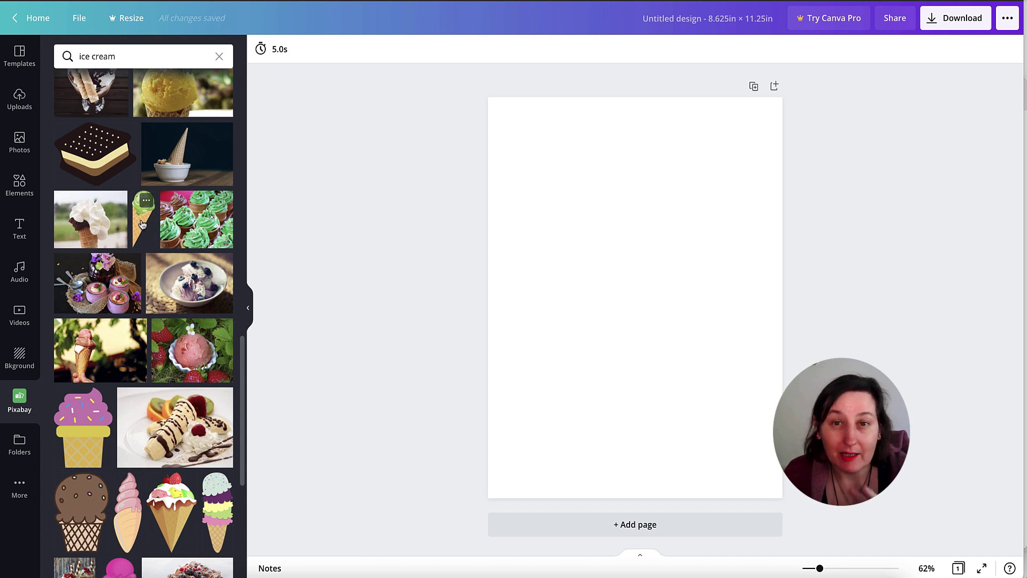
pyautogui.scroll(-2, 166, 229)
pyautogui.scroll(-3, 165, 228)
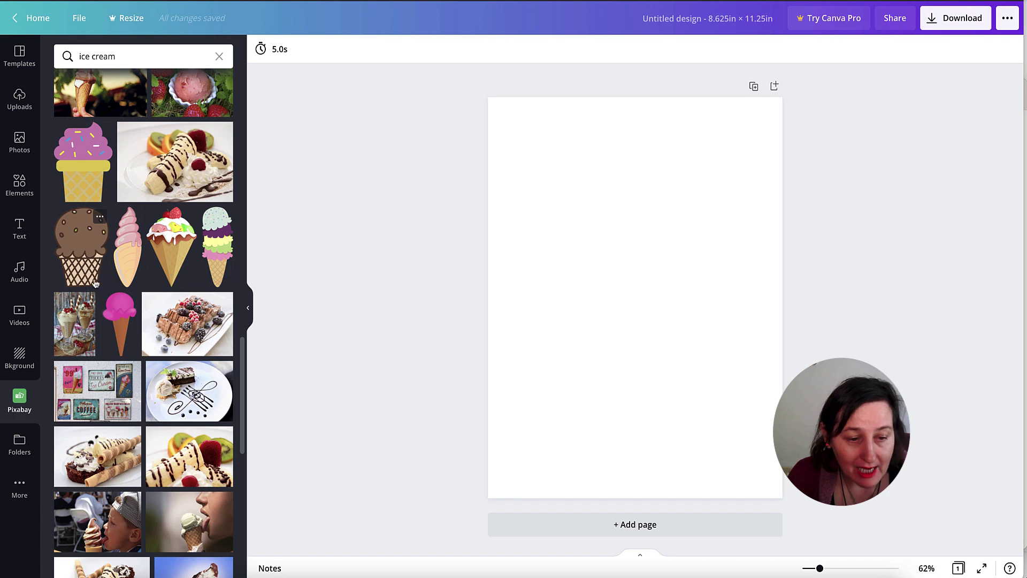
pyautogui.scroll(-2, 93, 282)
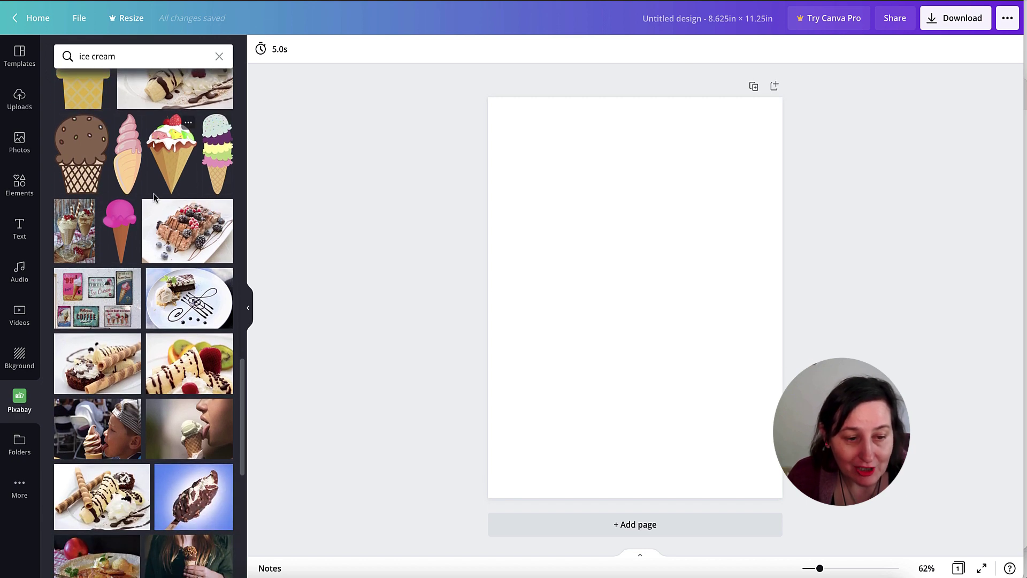
pyautogui.scroll(-5, 152, 198)
pyautogui.scroll(-7, 152, 199)
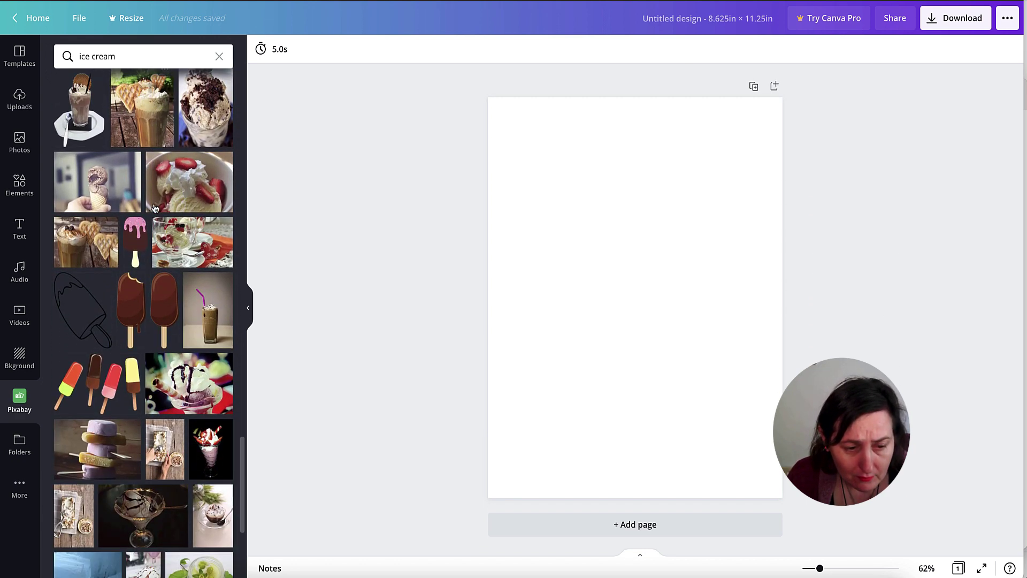
# - Add the outline popsicle to page 1, then the bitten chocolate popsicle on a new page 2
pyautogui.click(79, 311)
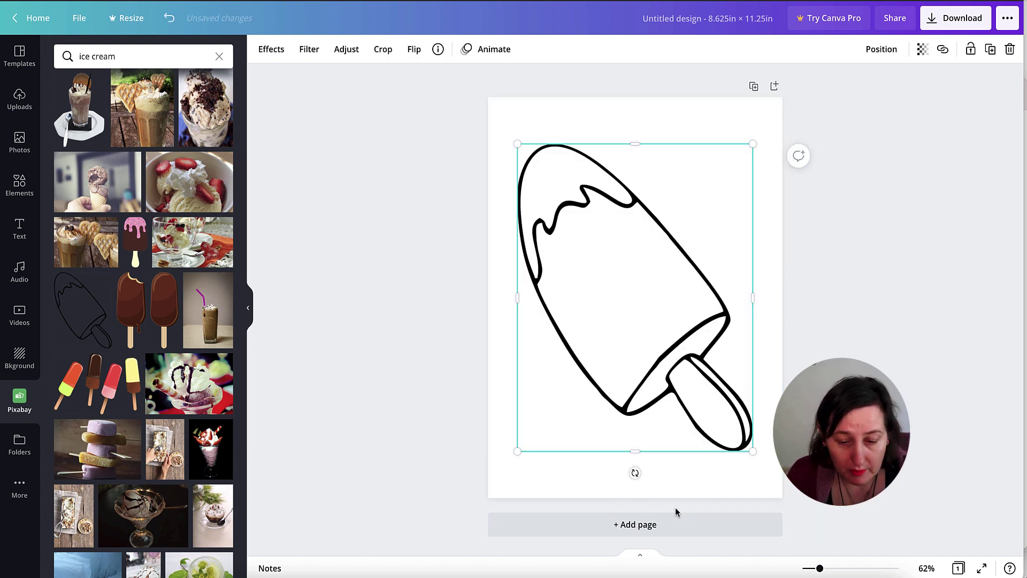
pyautogui.click(637, 523)
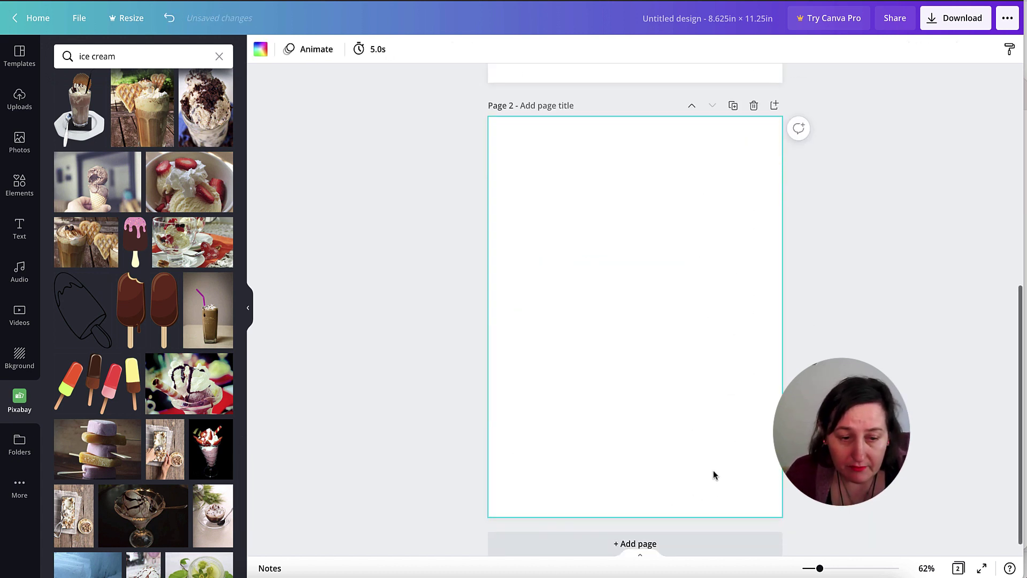
pyautogui.click(148, 293)
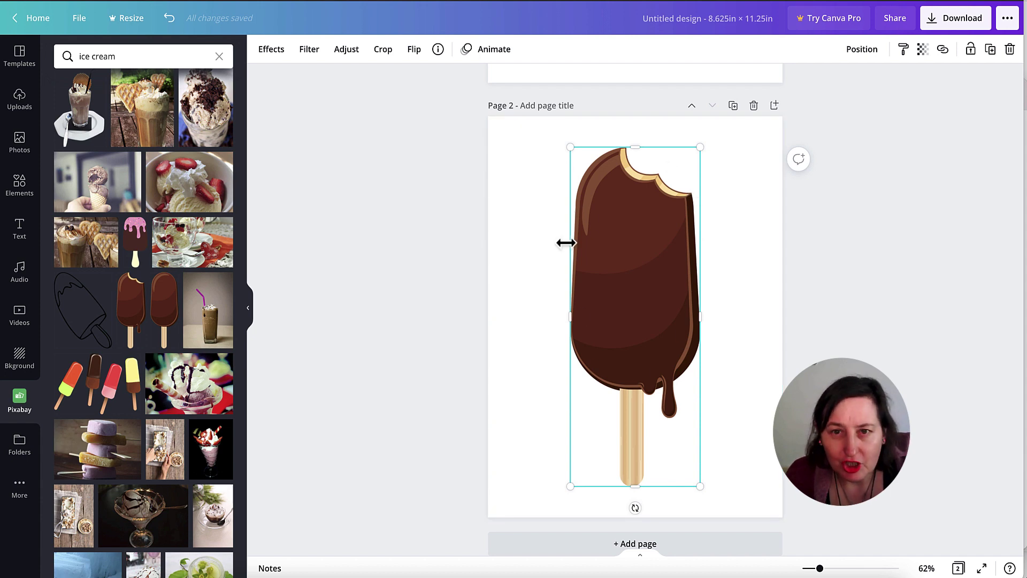
pyautogui.scroll(-1, 522, 230)
pyautogui.scroll(-3, 210, 330)
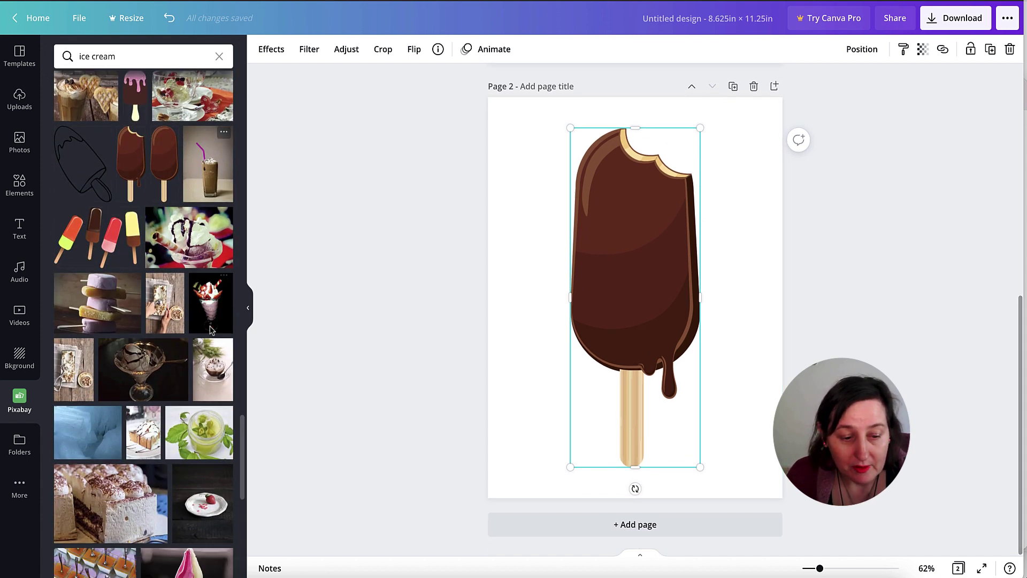
pyautogui.click(775, 1)
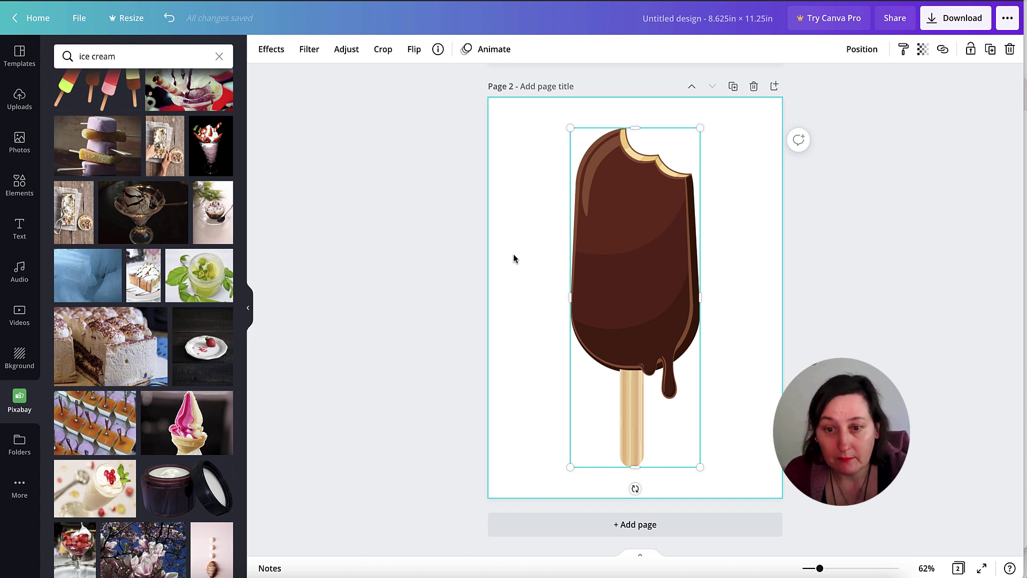
pyautogui.click(779, 16)
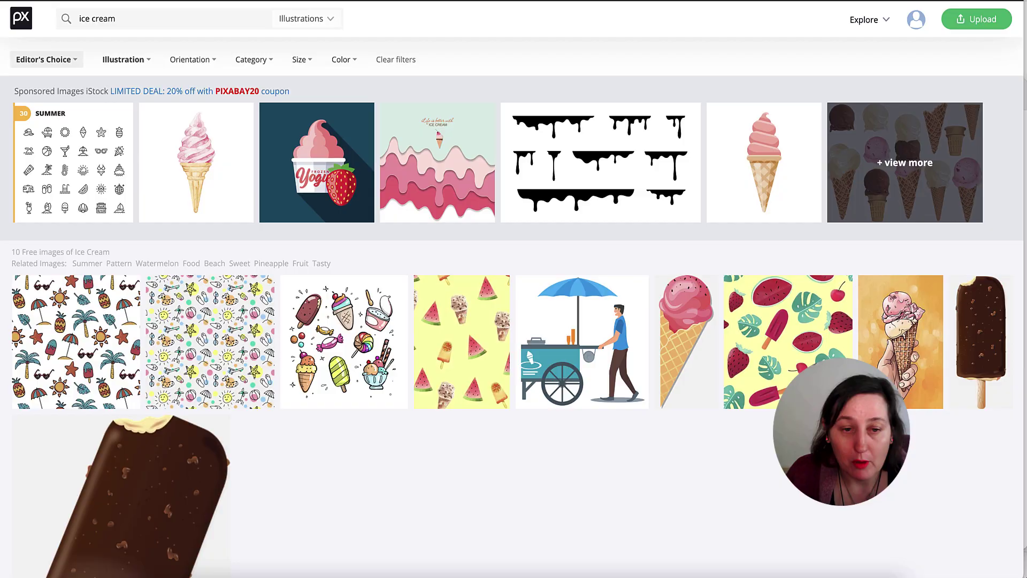
pyautogui.hotkey('ctrl', 'shift', 'Tab')
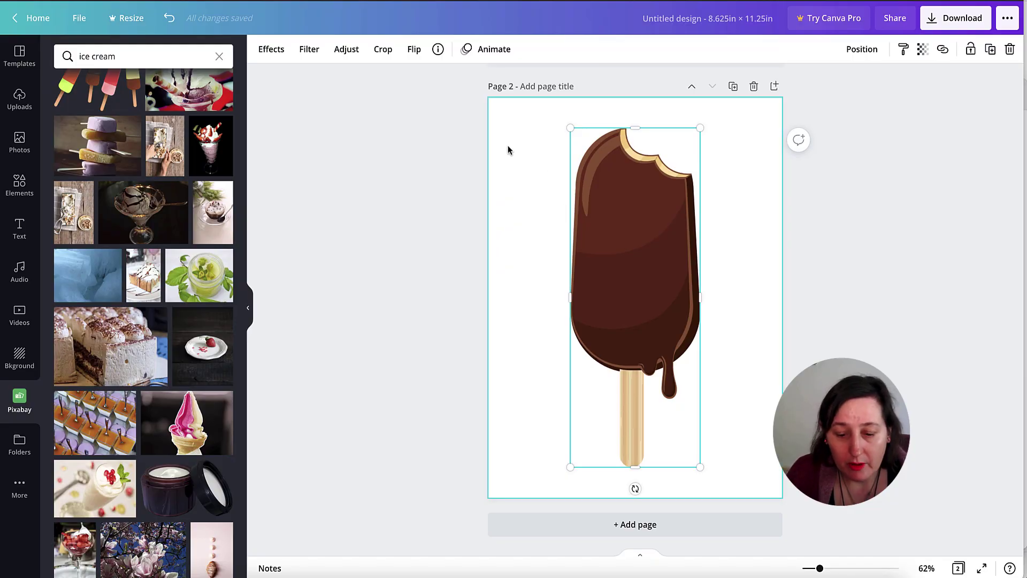
# - Put the uploaded ice cream collage on new page 3, enlarged nearly page-wide, zoom 90%
pyautogui.click(566, 529)
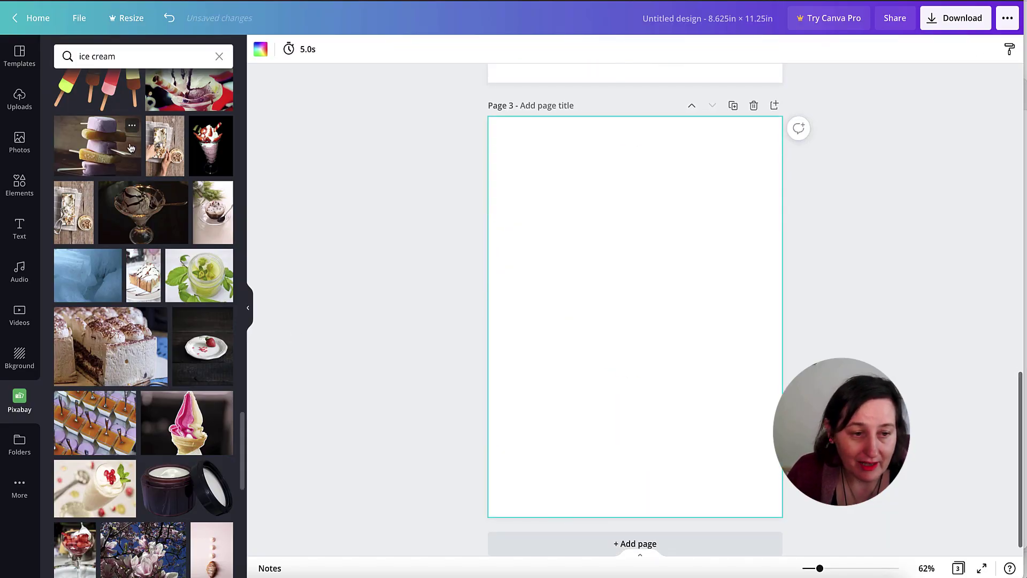
pyautogui.click(17, 105)
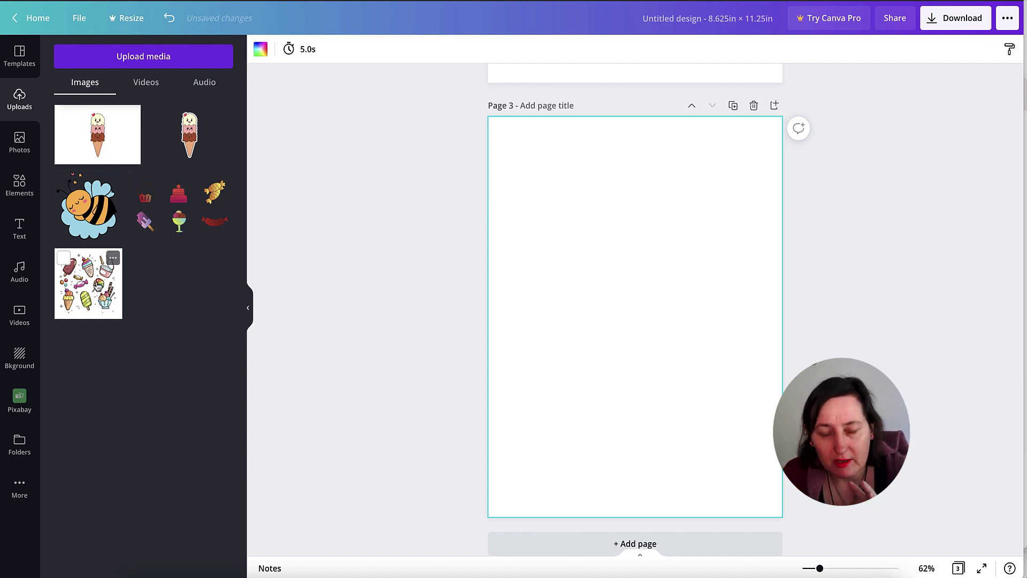
pyautogui.click(88, 283)
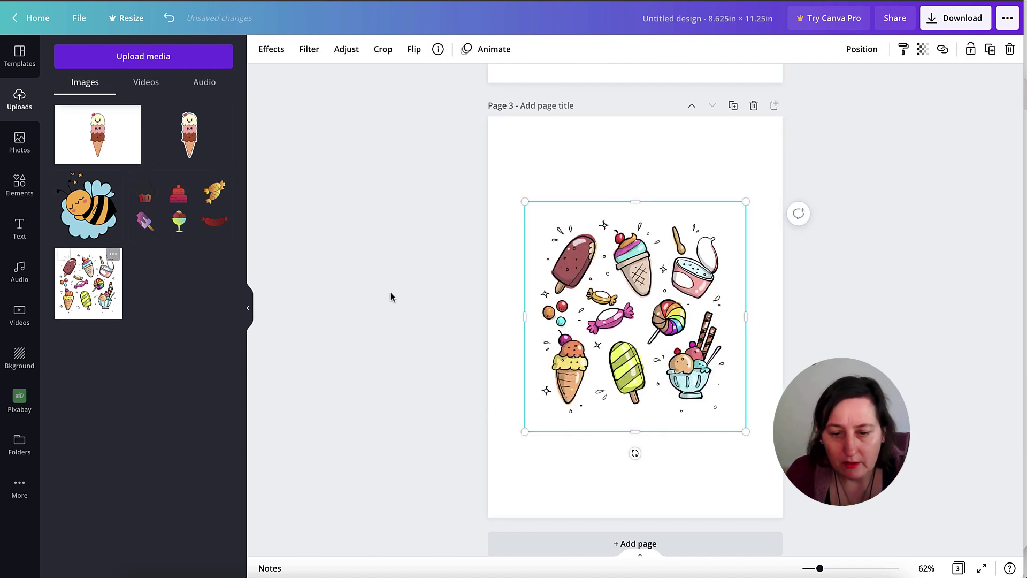
pyautogui.moveTo(510, 192); pyautogui.dragTo(472, 149)
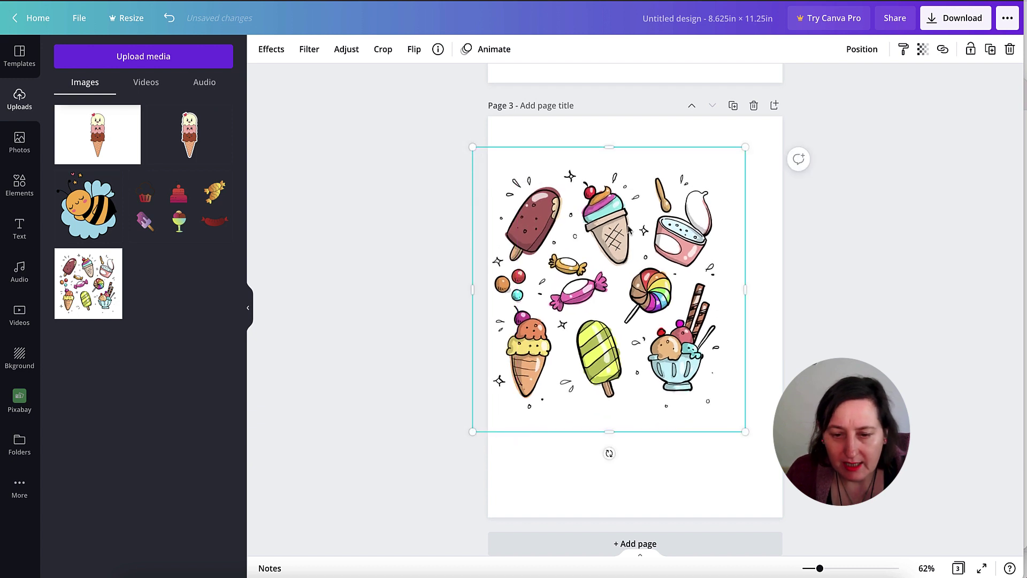
pyautogui.moveTo(633, 230)
pyautogui.mouseDown()
pyautogui.moveTo(663, 223)
pyautogui.moveTo(642, 222)
pyautogui.mouseUp()
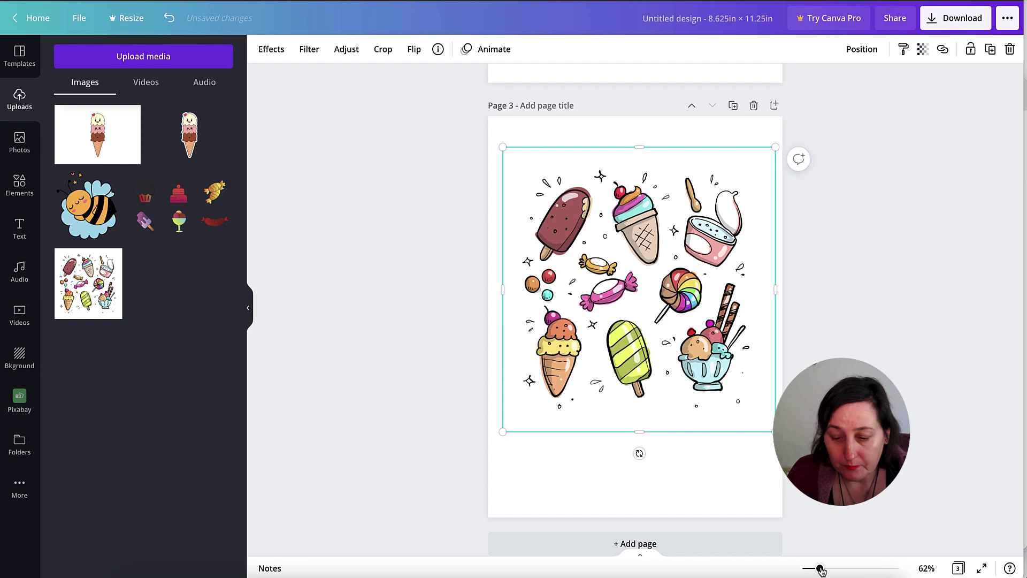
pyautogui.moveTo(820, 569); pyautogui.dragTo(829, 569)
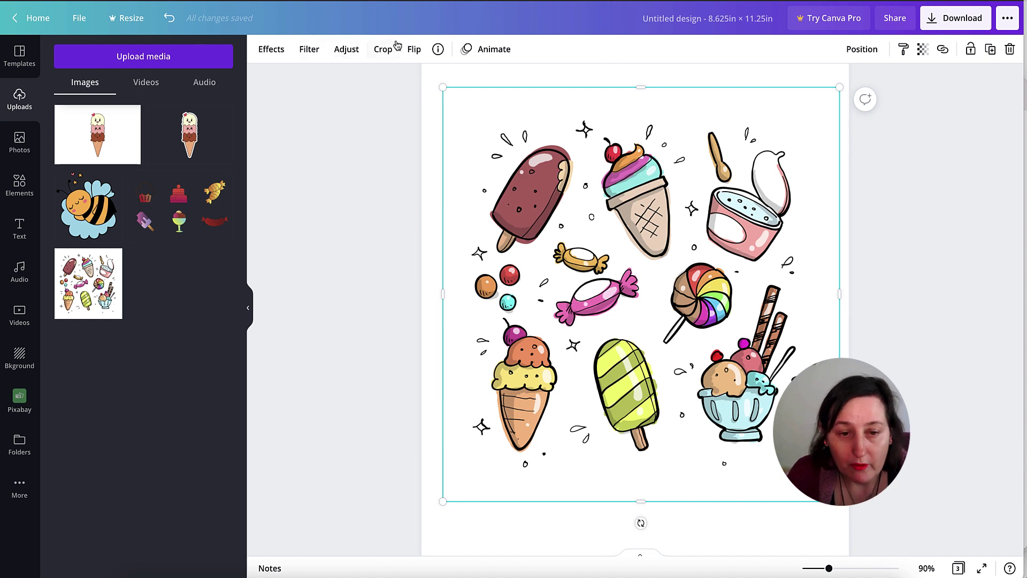
# - Apply the Photogenic Classic black-and-white filter to the collage
pyautogui.click(271, 50)
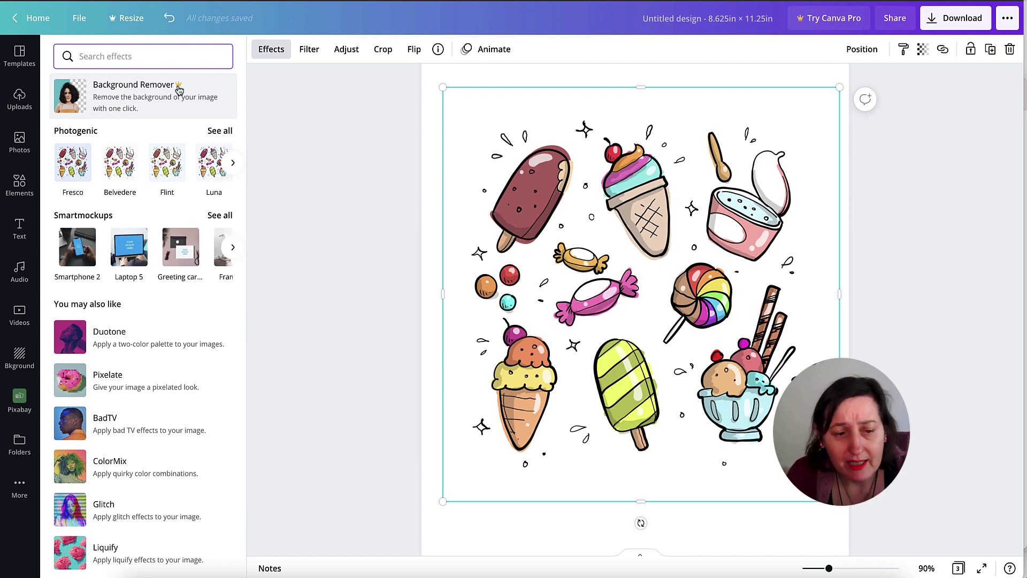
pyautogui.click(219, 131)
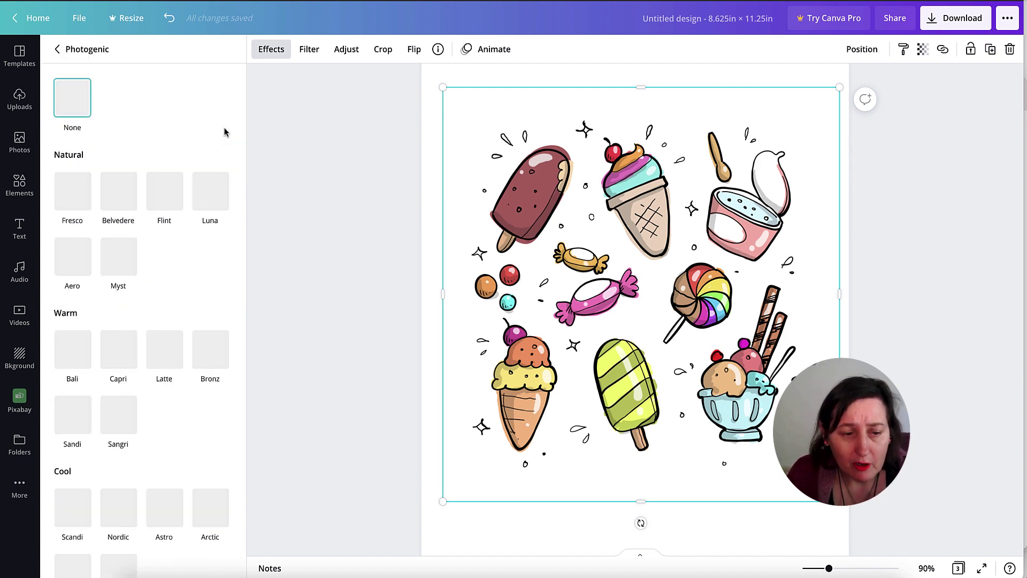
pyautogui.scroll(-10, 209, 342)
pyautogui.scroll(-5, 209, 342)
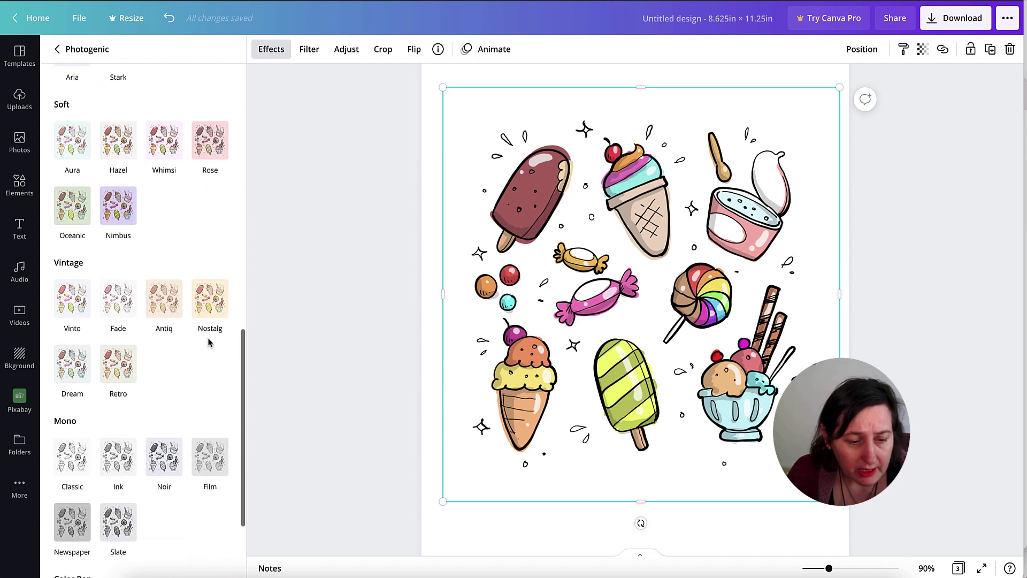
pyautogui.click(88, 332)
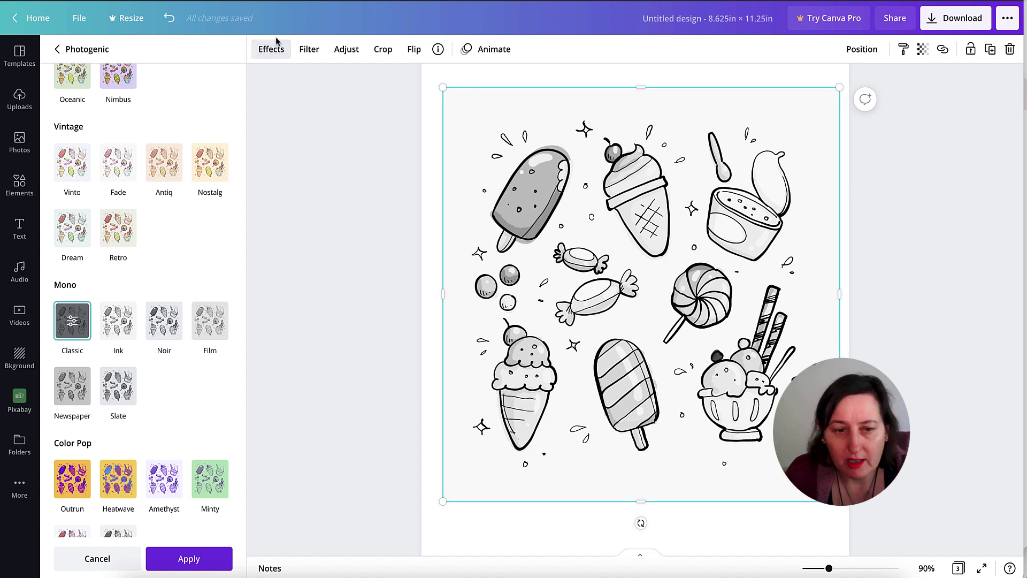
# - Set the collage's contrast to 100 and brightness to 44, then add blank page 4
pyautogui.click(348, 51)
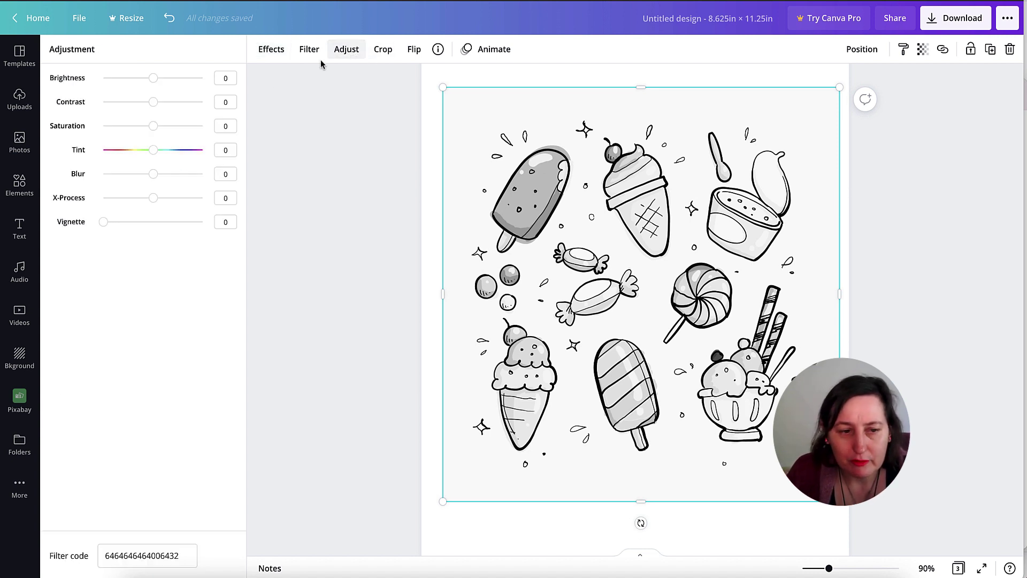
pyautogui.moveTo(155, 107); pyautogui.dragTo(230, 109)
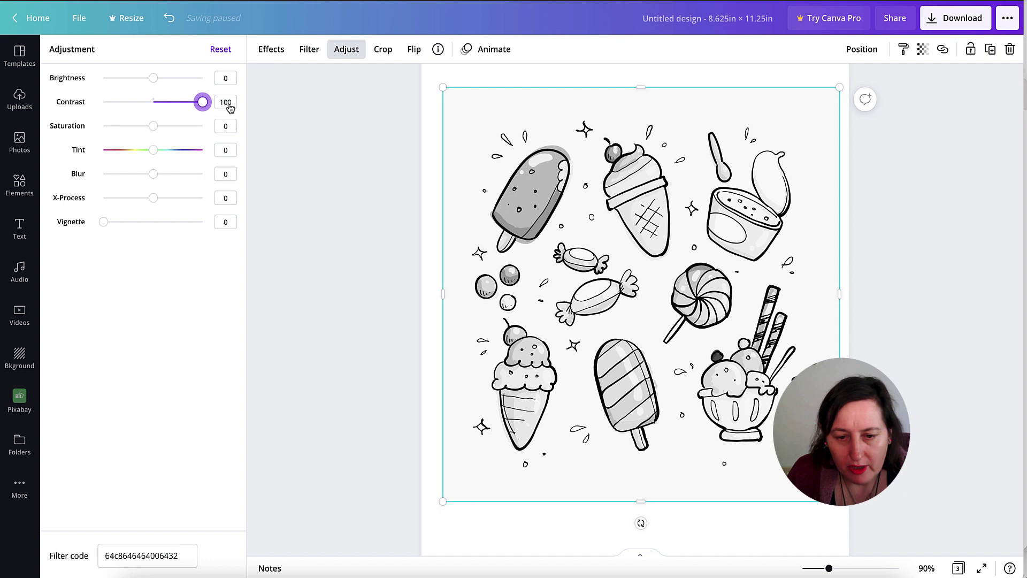
pyautogui.moveTo(153, 78); pyautogui.dragTo(175, 79)
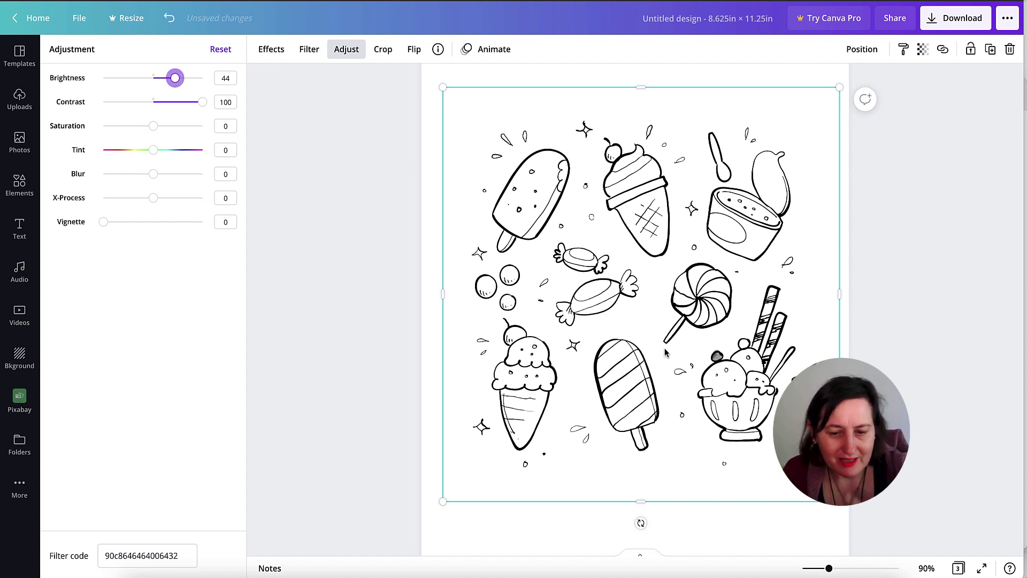
pyautogui.scroll(1, 924, 277)
pyautogui.scroll(1, 923, 276)
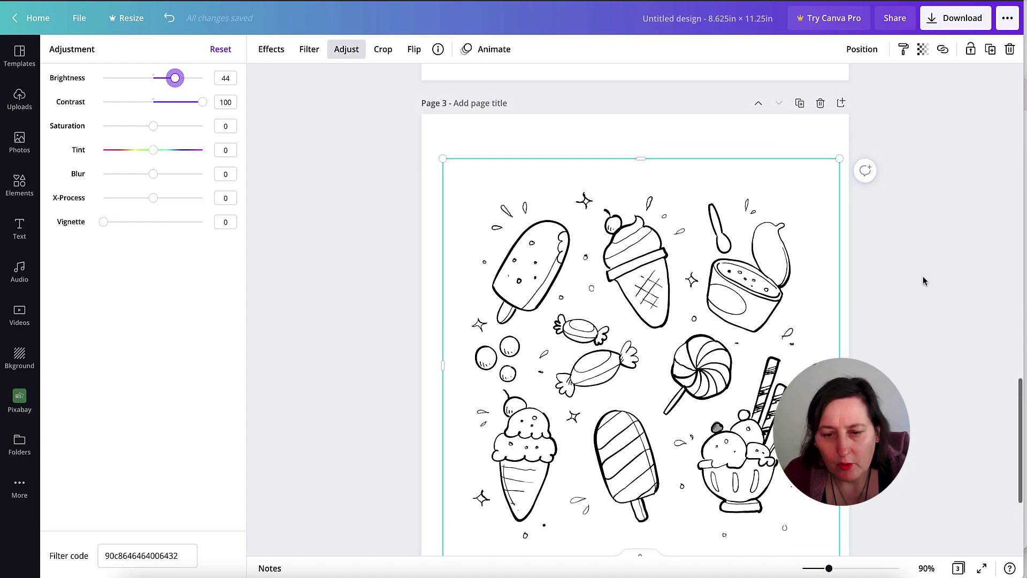
pyautogui.scroll(-2, 922, 276)
pyautogui.scroll(-2, 884, 261)
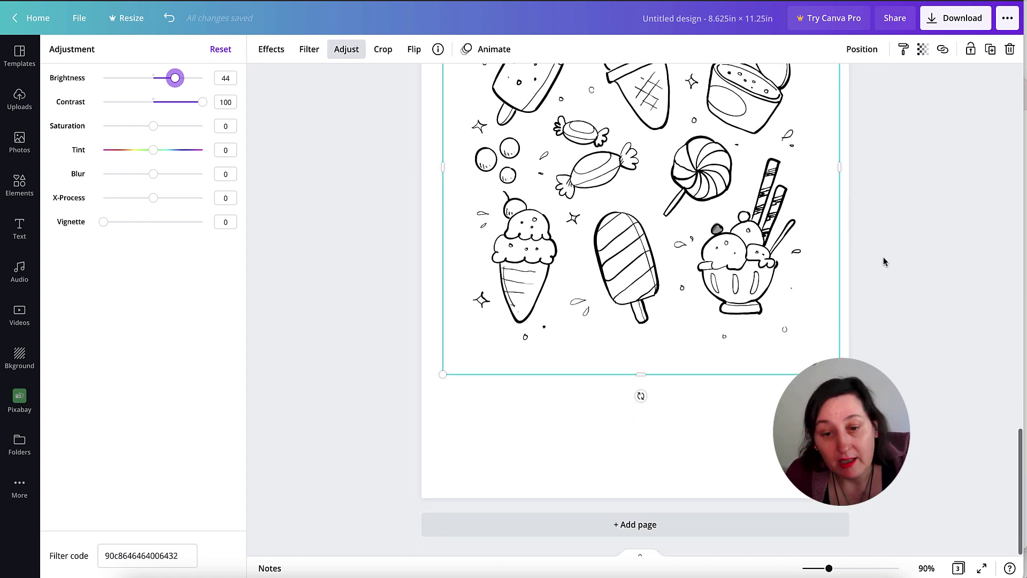
pyautogui.scroll(3, 872, 257)
pyautogui.scroll(-3, 873, 253)
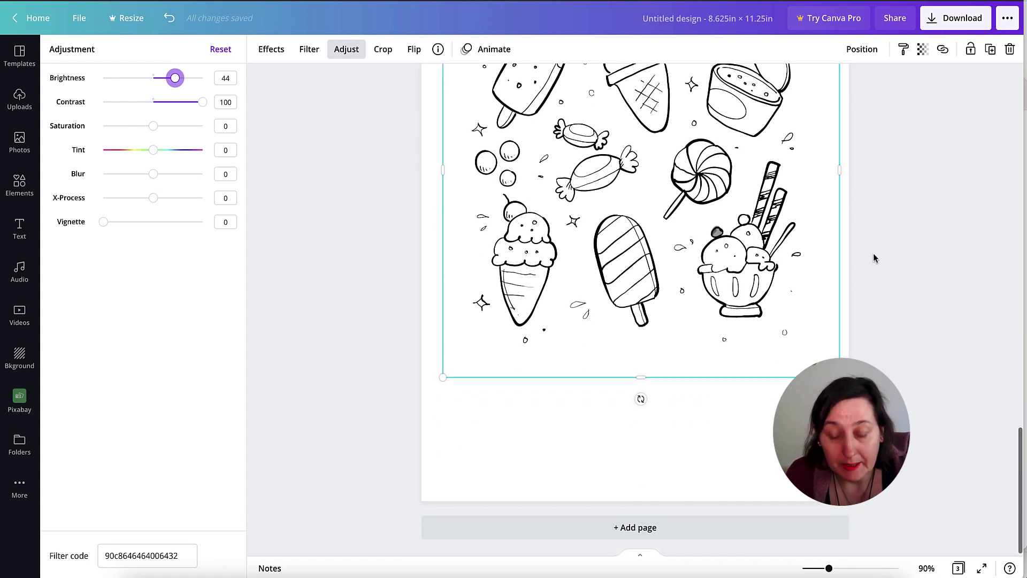
pyautogui.click(669, 524)
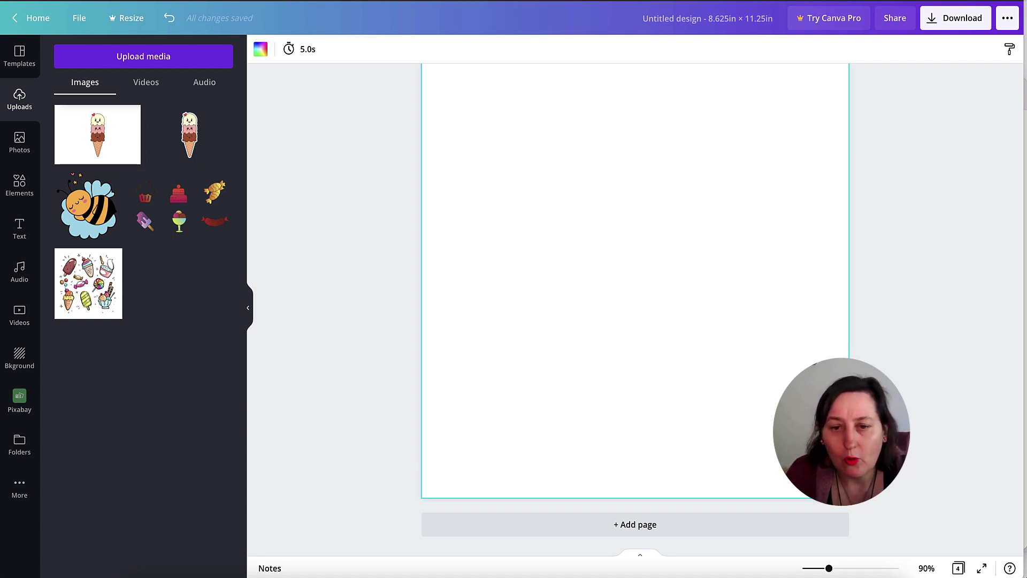
pyautogui.click(834, 1)
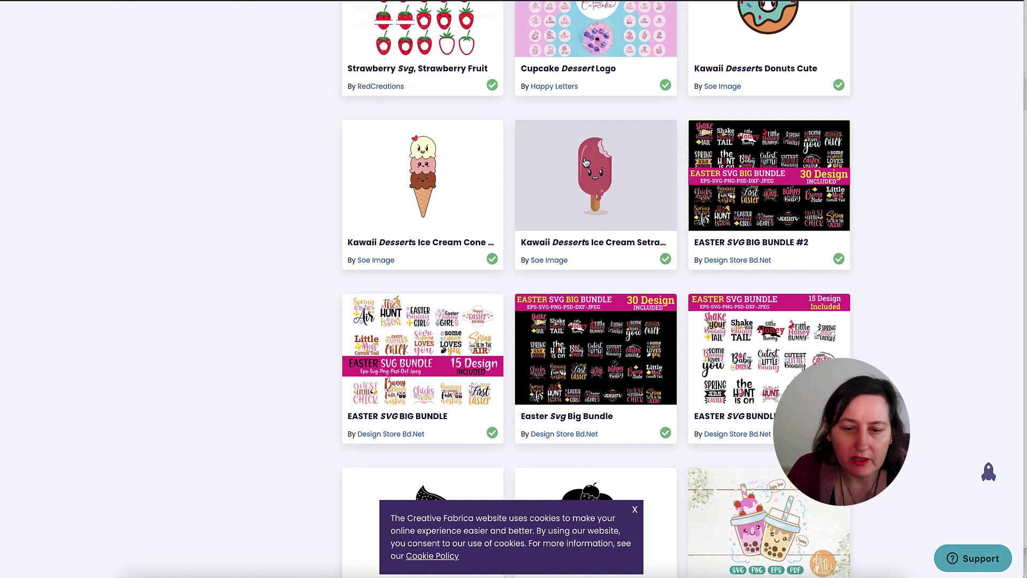
pyautogui.scroll(5, 585, 160)
pyautogui.scroll(-3, 482, 241)
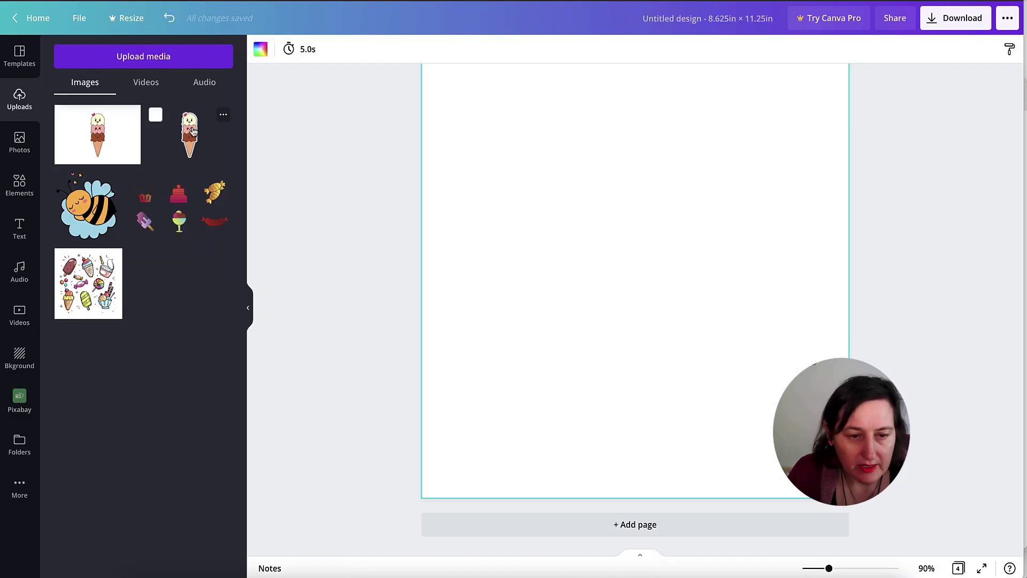
# - Place the three-scoop ice cream cone on page 4, enlarge it, and add page 5
pyautogui.click(191, 131)
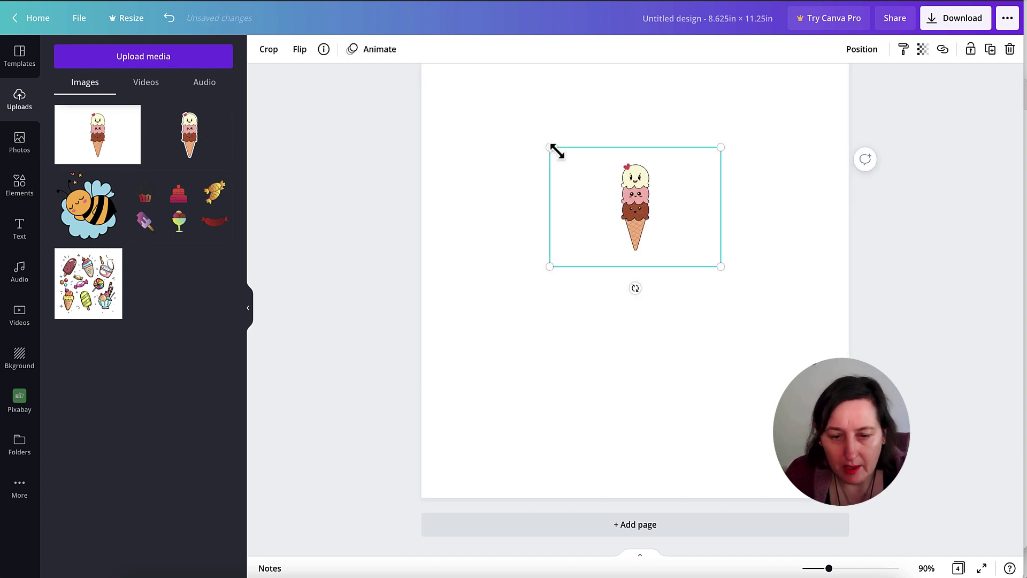
pyautogui.moveTo(551, 149); pyautogui.dragTo(428, 41)
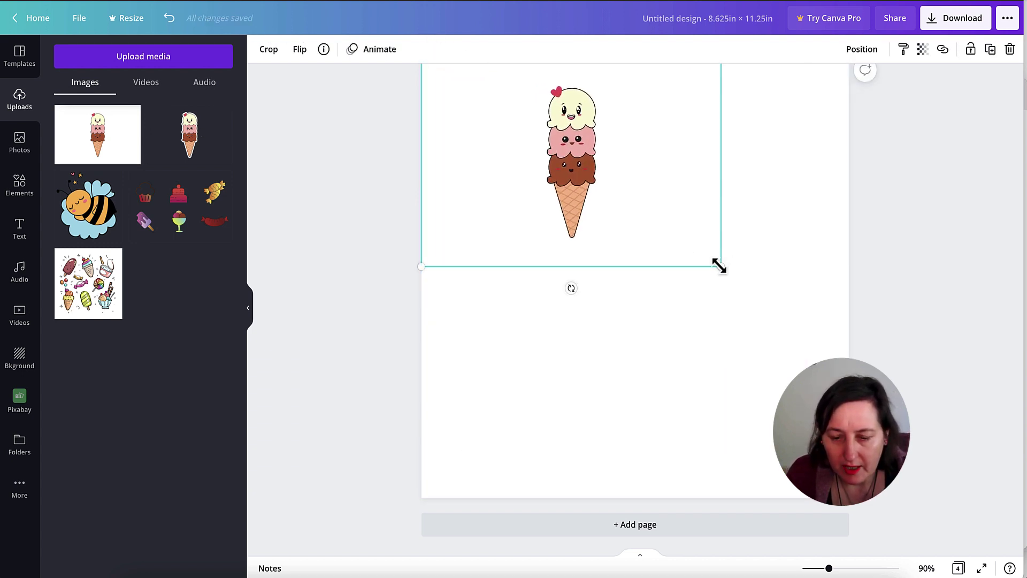
pyautogui.moveTo(719, 264); pyautogui.dragTo(896, 388)
pyautogui.moveTo(672, 207); pyautogui.dragTo(649, 206)
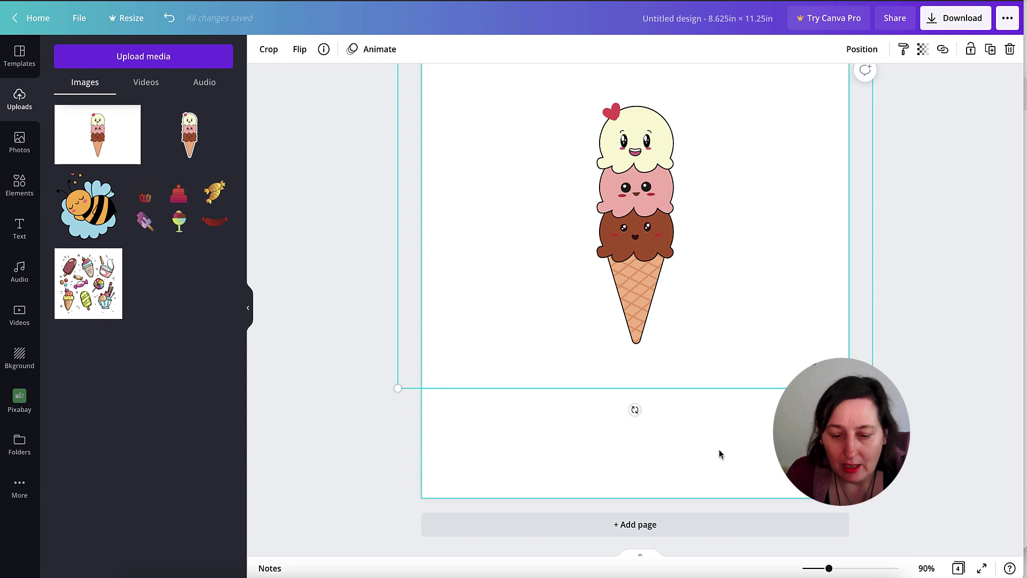
pyautogui.click(663, 532)
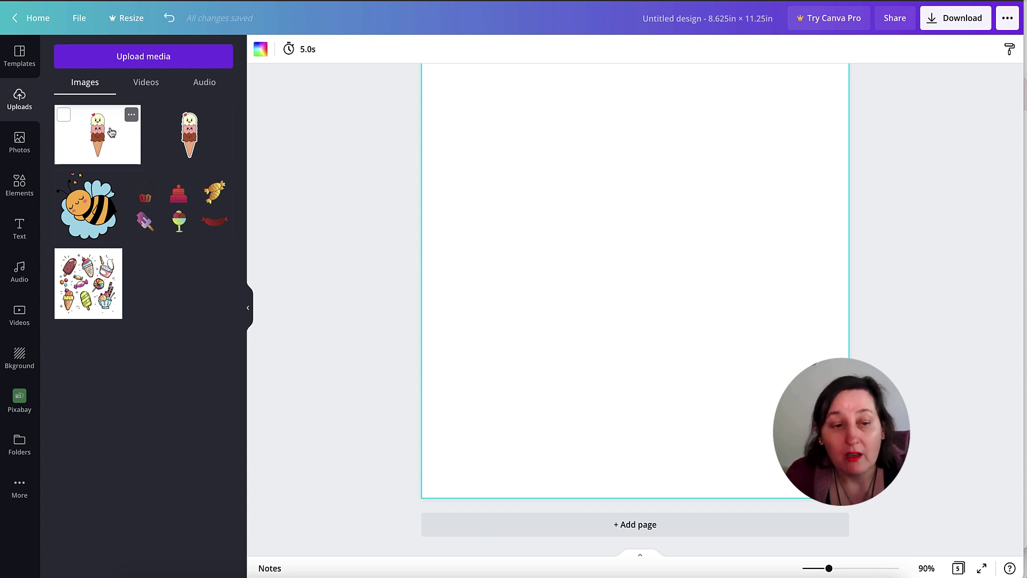
# - Place the ice cream cone on page 5 and enlarge it to the page width
pyautogui.click(111, 132)
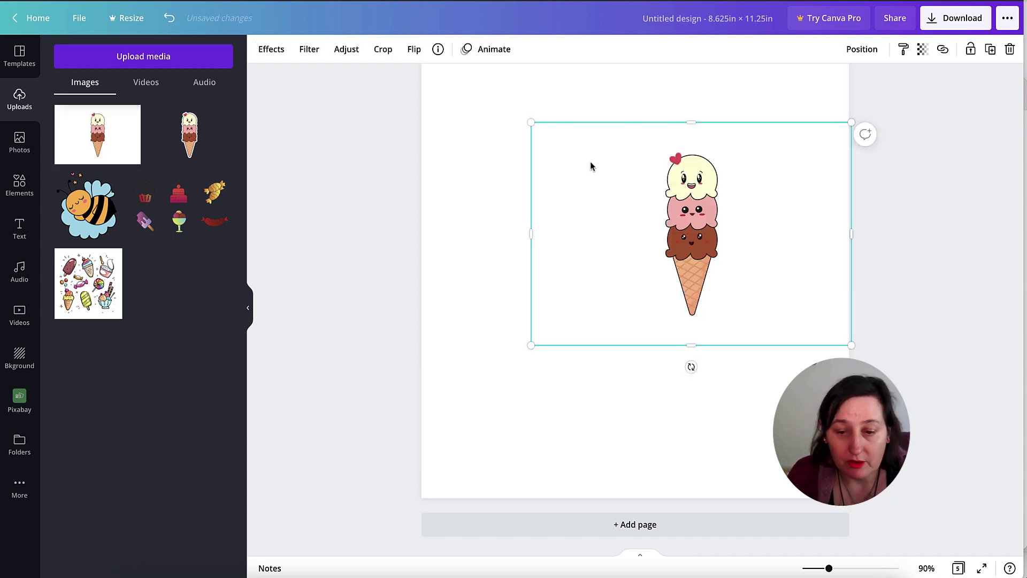
pyautogui.moveTo(531, 123); pyautogui.dragTo(395, 50)
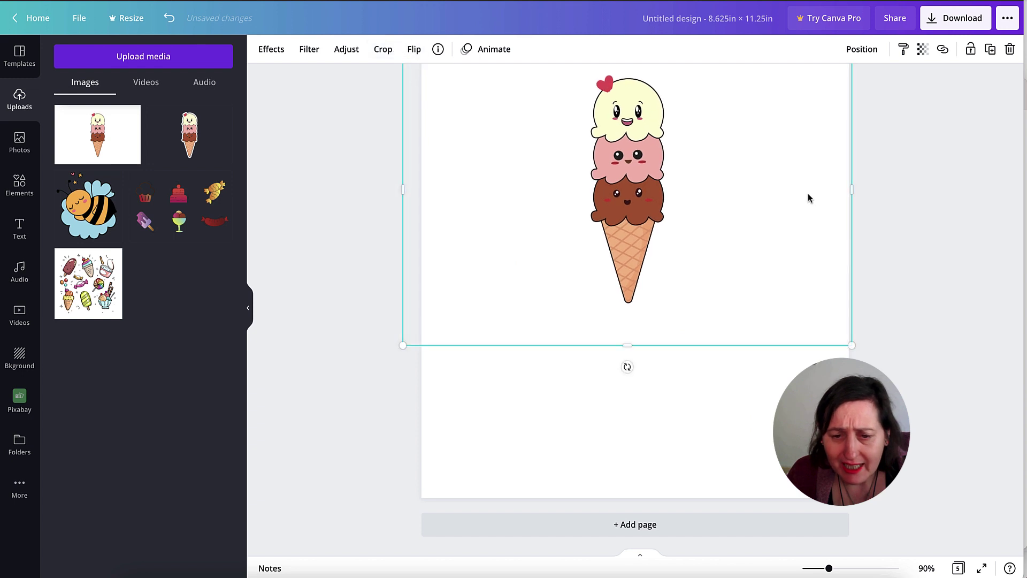
pyautogui.scroll(5, 808, 200)
pyautogui.scroll(-5, 668, 350)
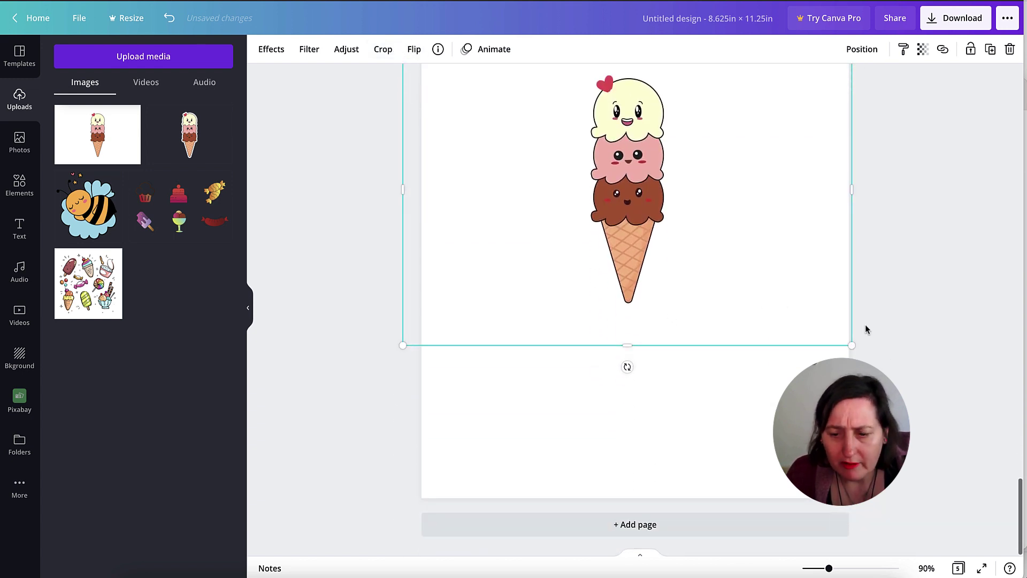
pyautogui.moveTo(846, 344); pyautogui.dragTo(870, 362)
pyautogui.moveTo(674, 279); pyautogui.dragTo(636, 261)
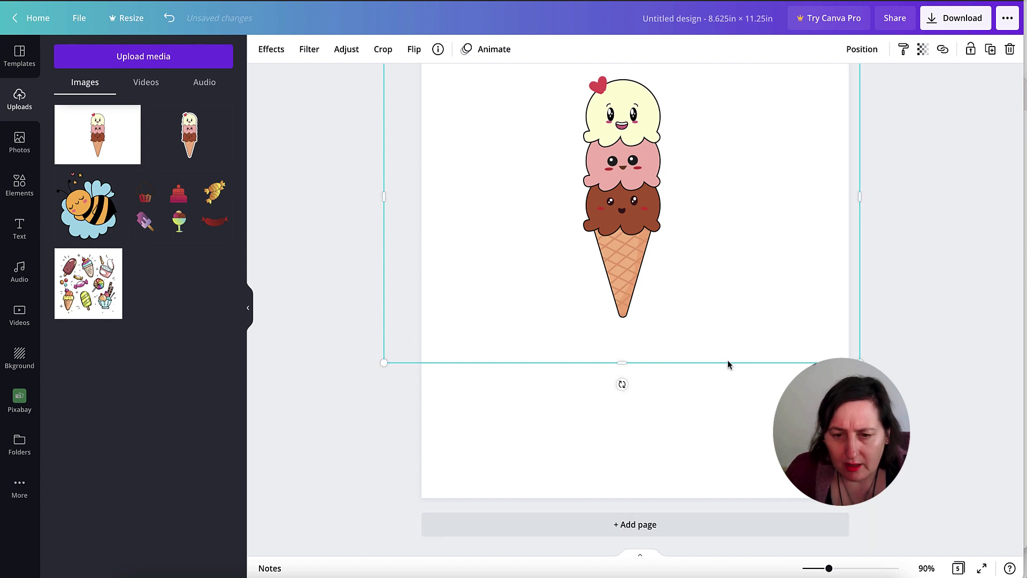
pyautogui.scroll(2, 729, 362)
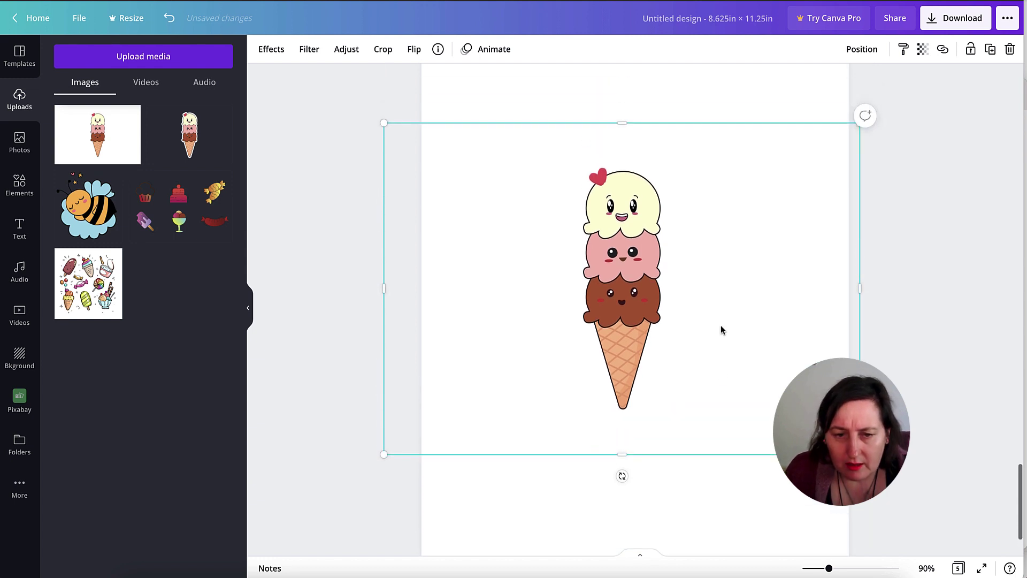
# - Apply the Photogenic Classic mono filter to the ice cream cone
pyautogui.click(276, 54)
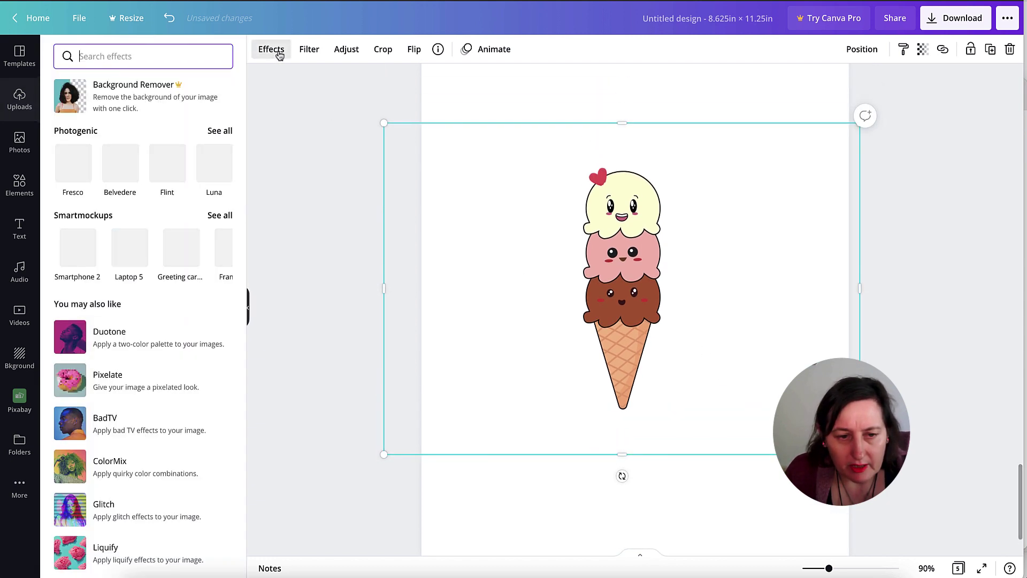
pyautogui.click(220, 132)
pyautogui.scroll(-12, 191, 309)
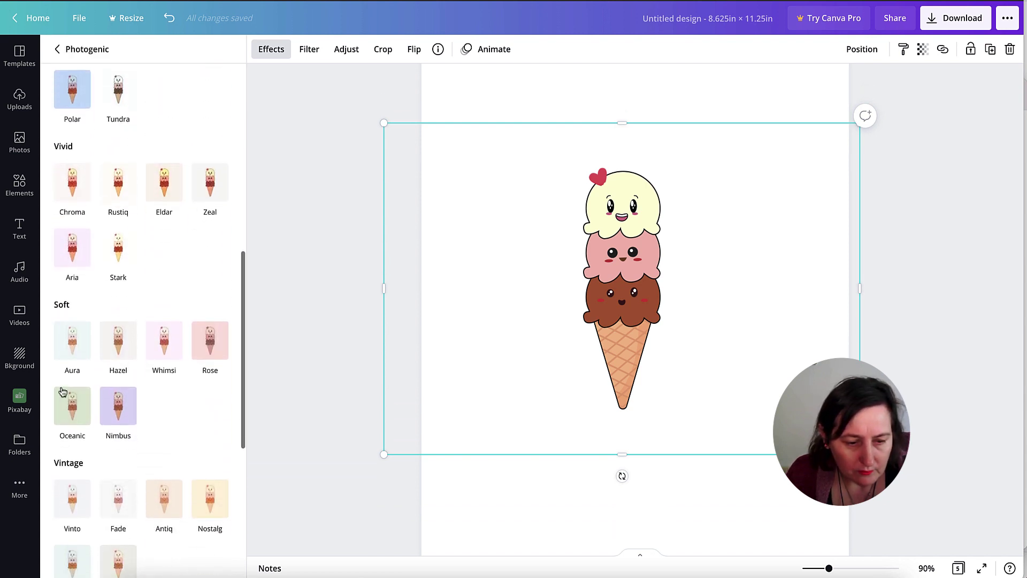
pyautogui.scroll(-2, 76, 439)
pyautogui.click(71, 357)
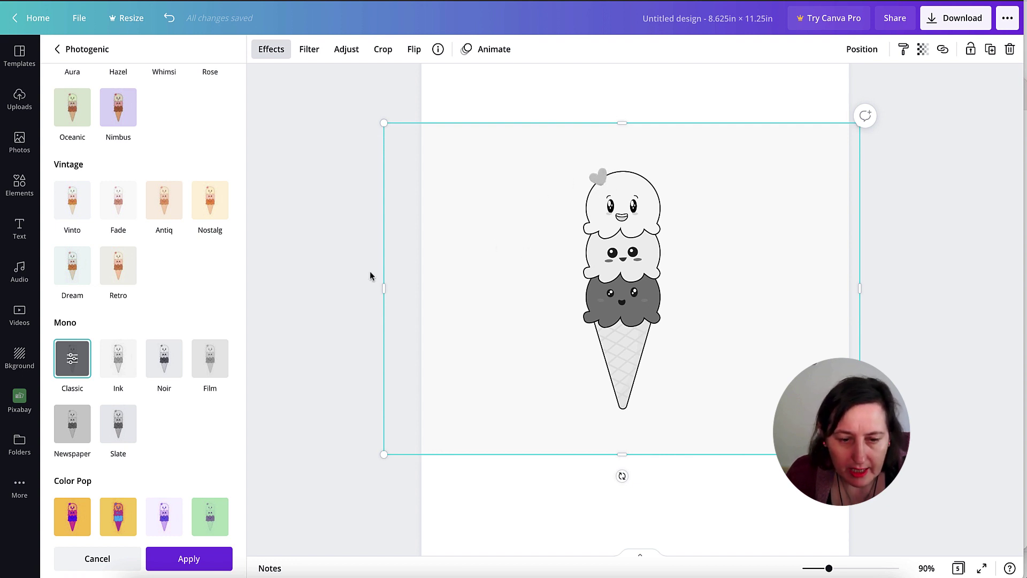
# - Crop the cone's frame in from the left, right, top and bottom
pyautogui.moveTo(385, 289); pyautogui.dragTo(552, 280)
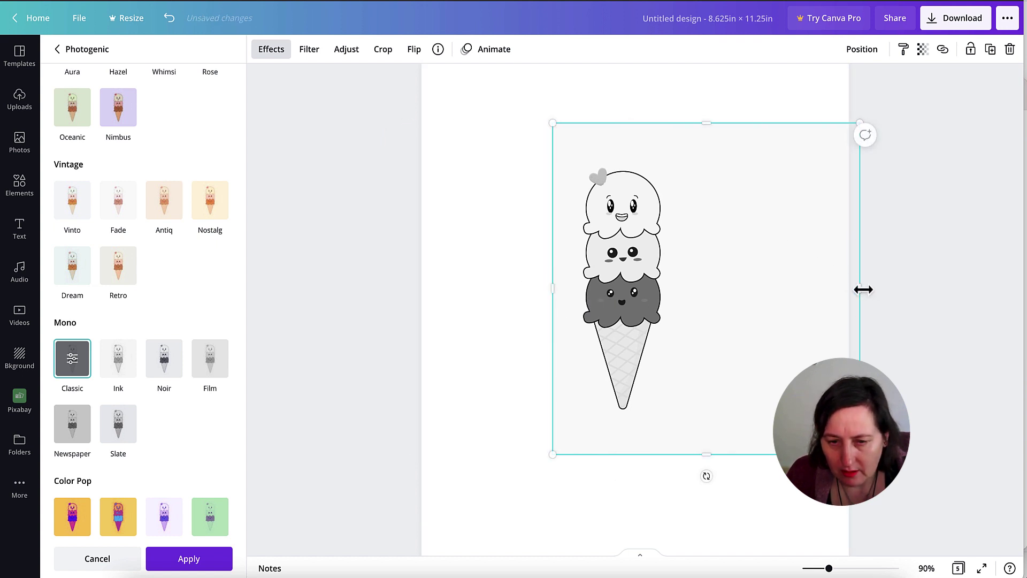
pyautogui.moveTo(853, 290); pyautogui.dragTo(667, 283)
pyautogui.moveTo(550, 287); pyautogui.dragTo(577, 287)
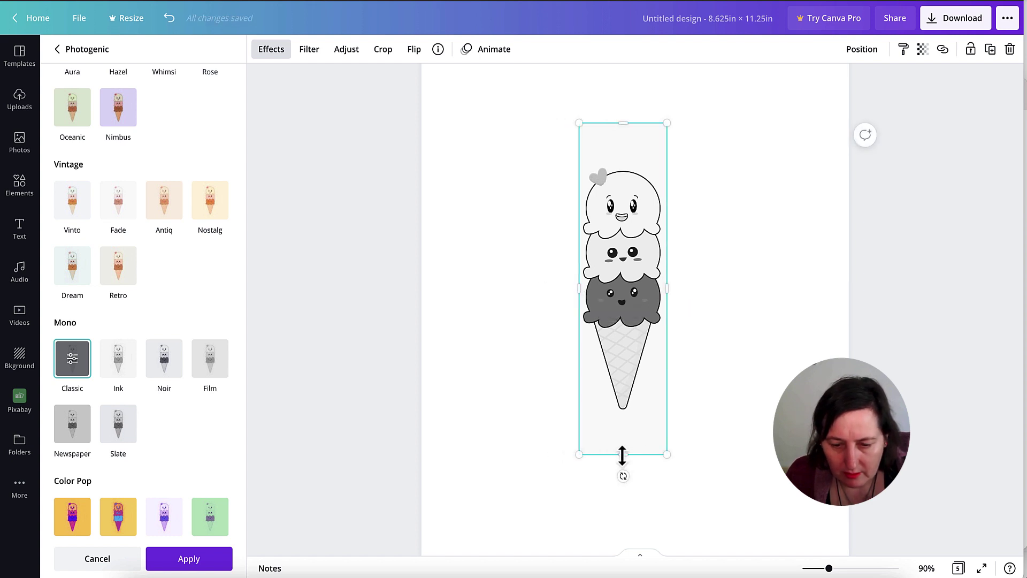
pyautogui.moveTo(622, 454); pyautogui.dragTo(626, 413)
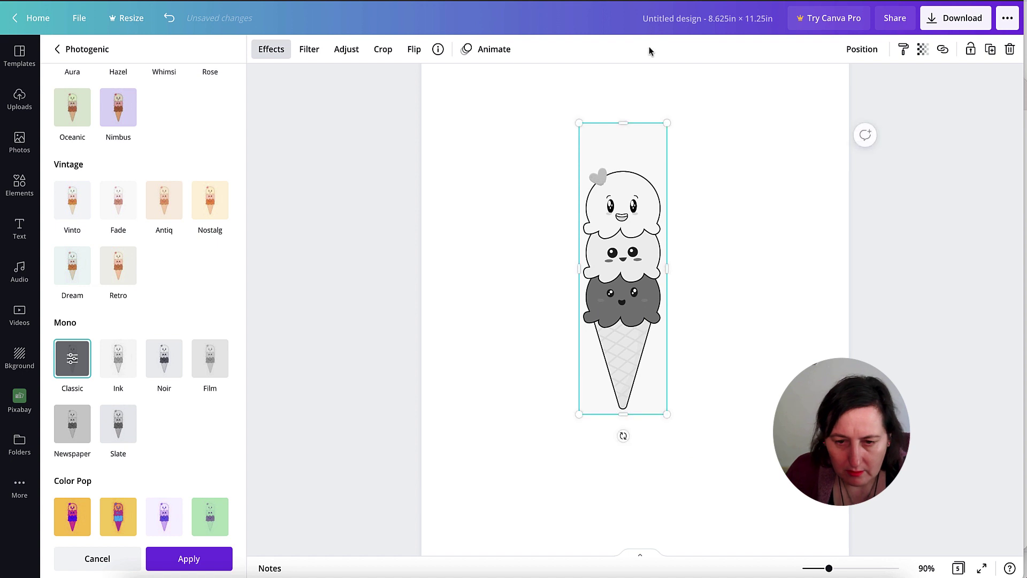
pyautogui.moveTo(621, 126); pyautogui.dragTo(626, 162)
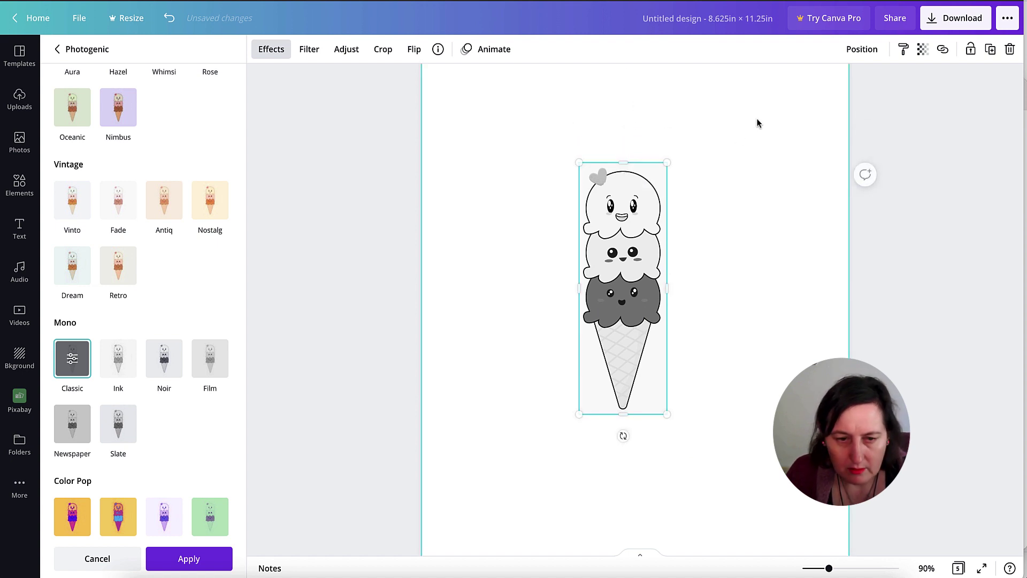
# - Raise the cone's contrast to 100 and brightness to 18
pyautogui.click(352, 56)
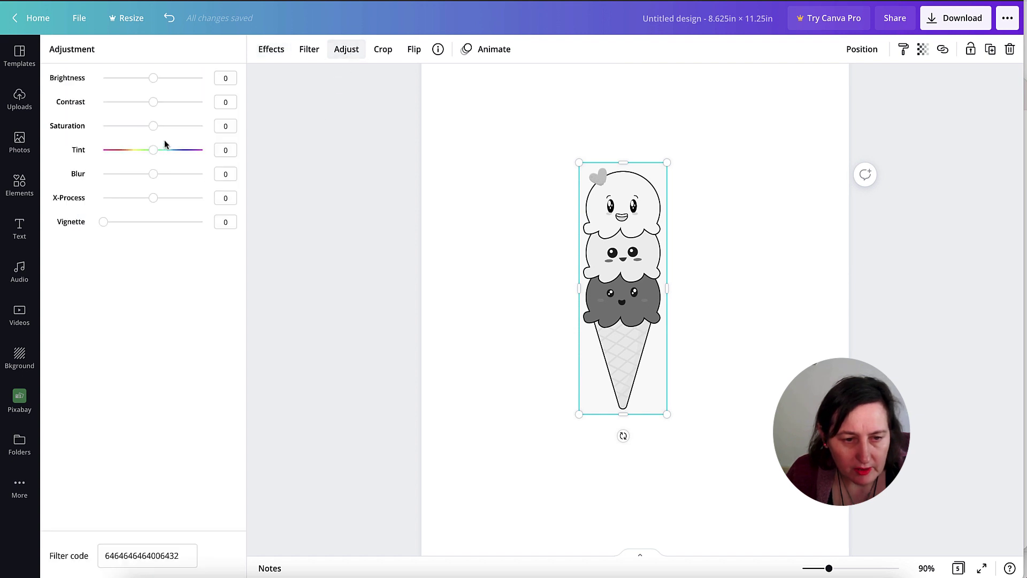
pyautogui.moveTo(152, 106); pyautogui.dragTo(203, 103)
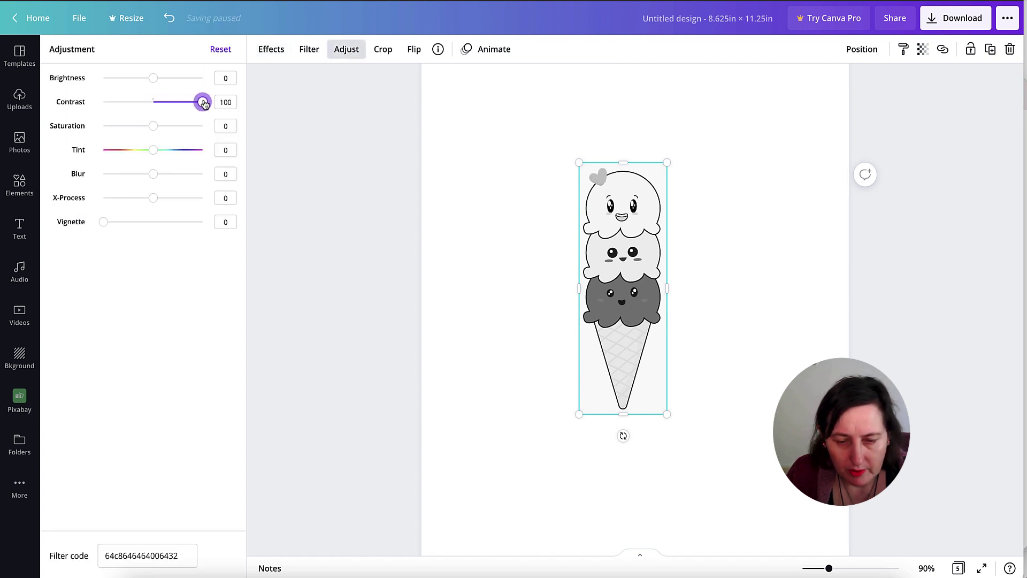
pyautogui.press('Escape')
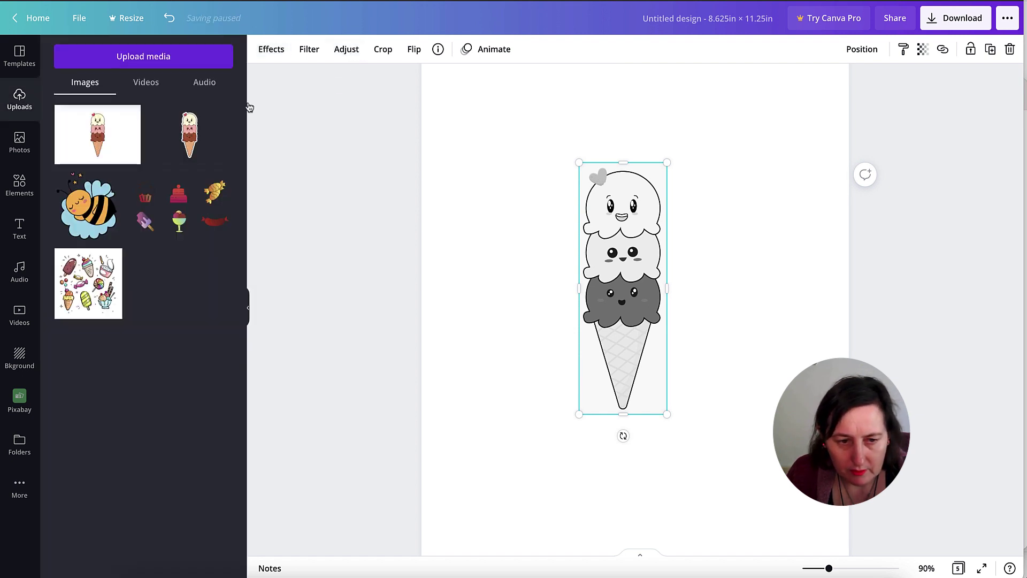
pyautogui.click(346, 49)
pyautogui.moveTo(153, 78); pyautogui.dragTo(176, 80)
pyautogui.press('Escape')
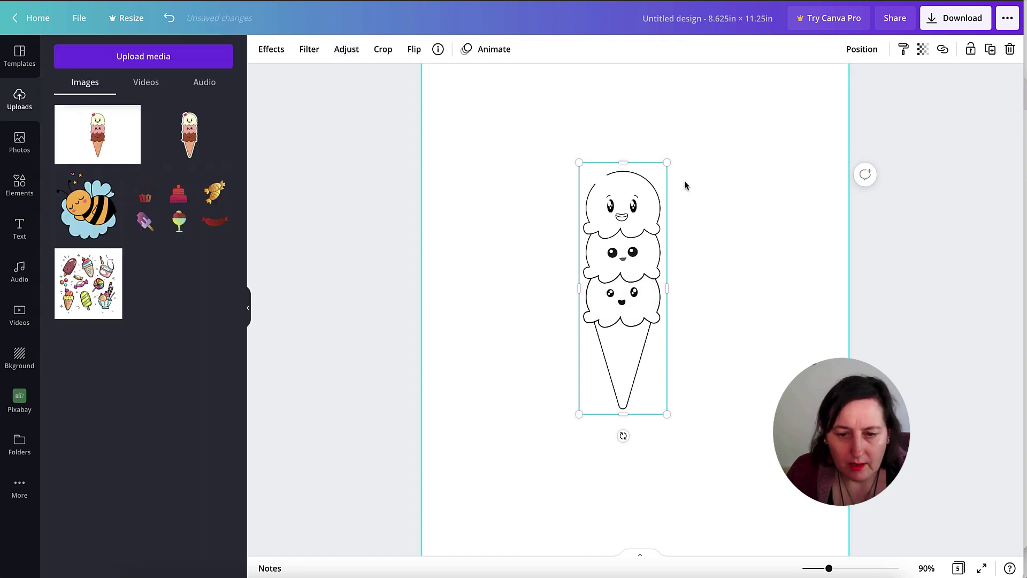
# - Search elements for 'heart' and add the outline heart to the page
pyautogui.click(20, 185)
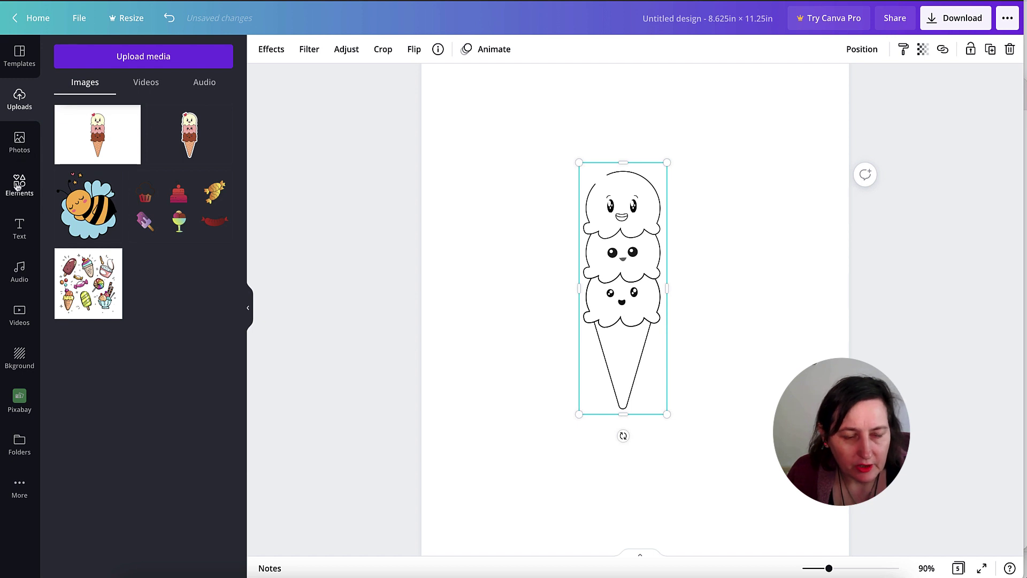
pyautogui.click(113, 53)
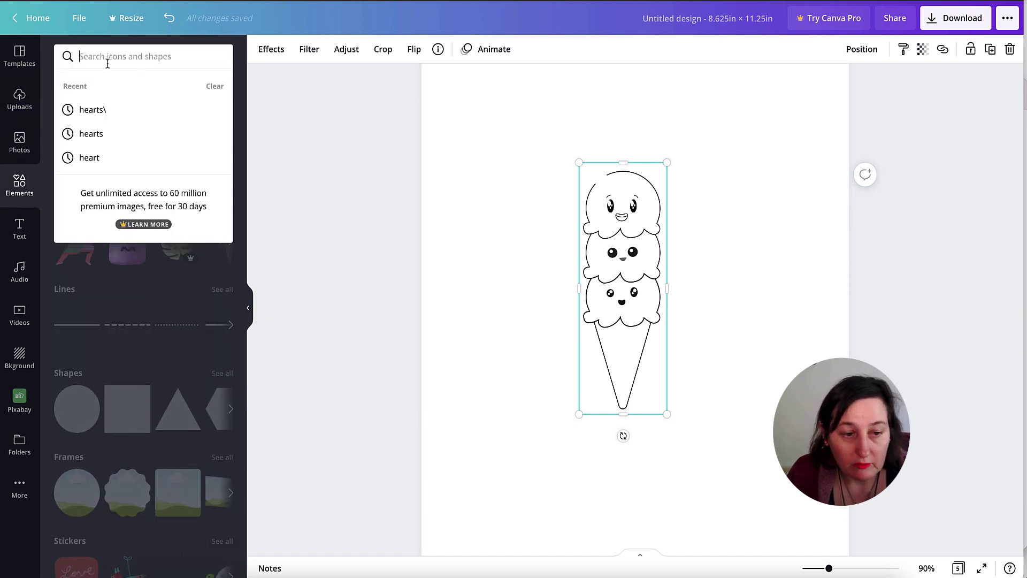
pyautogui.write('heart')
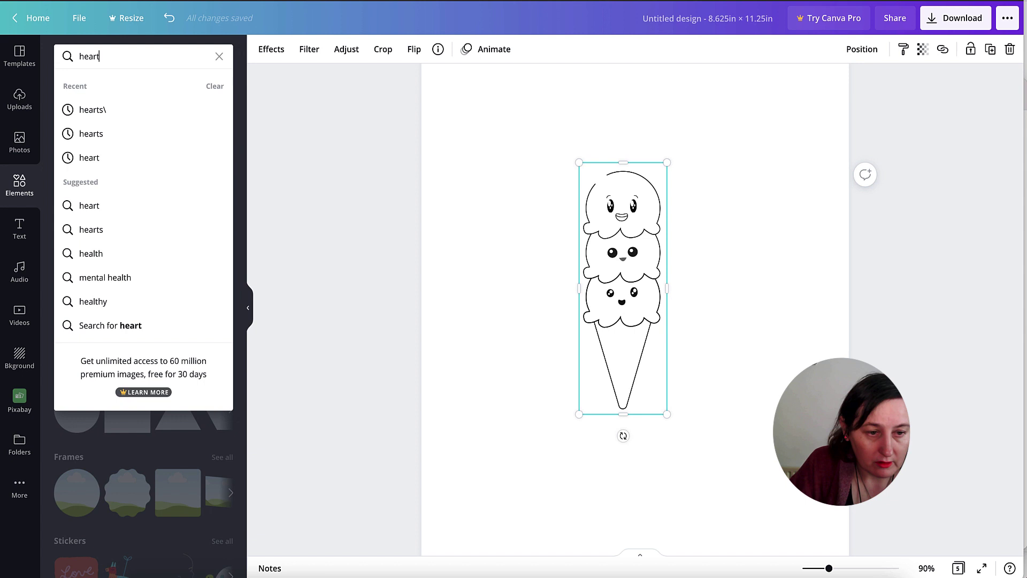
pyautogui.press('Return')
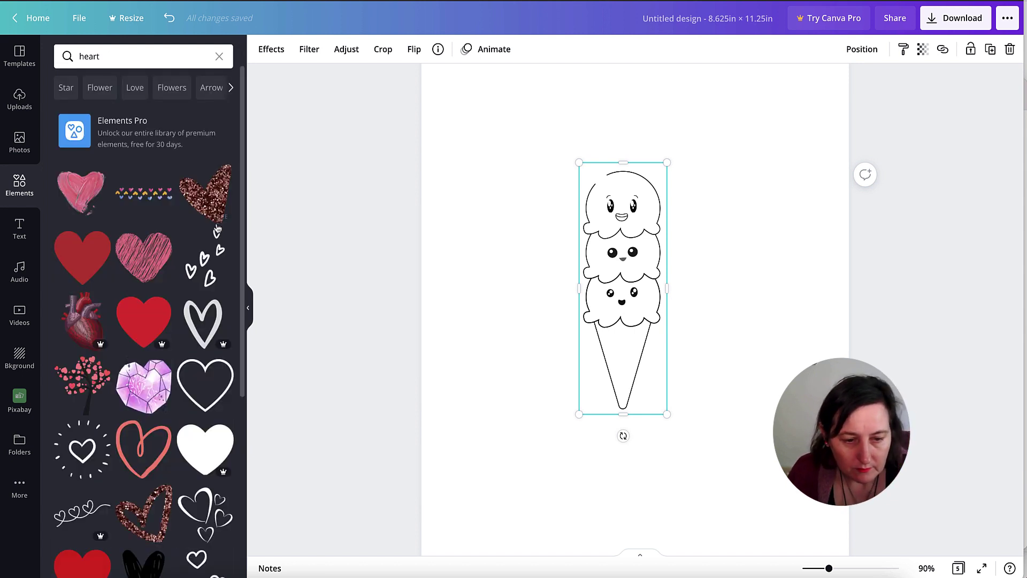
pyautogui.scroll(-3, 209, 231)
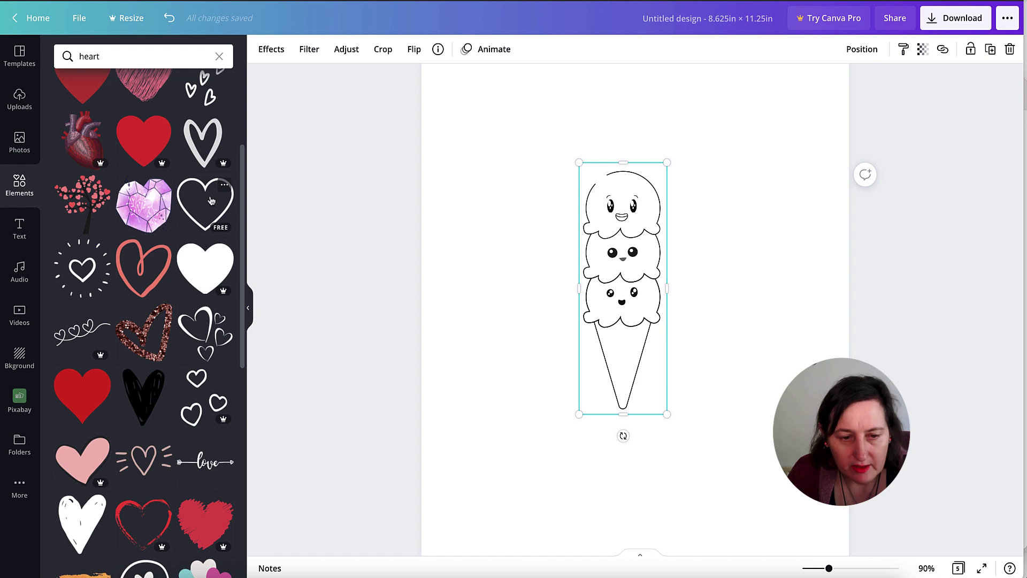
pyautogui.click(208, 194)
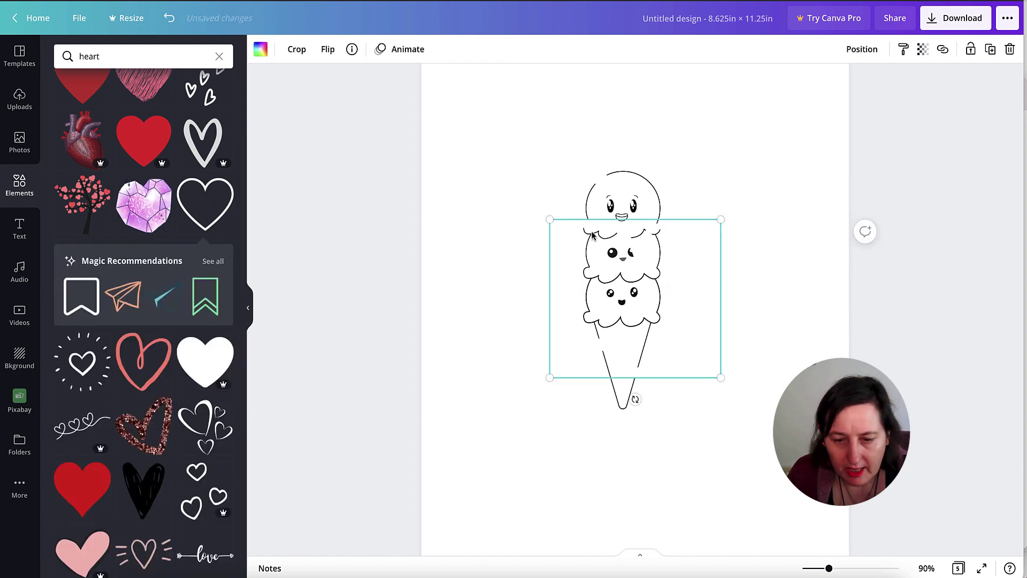
# - Make the heart black, shrink it, and rotate it to about -51° on the cone
pyautogui.click(262, 50)
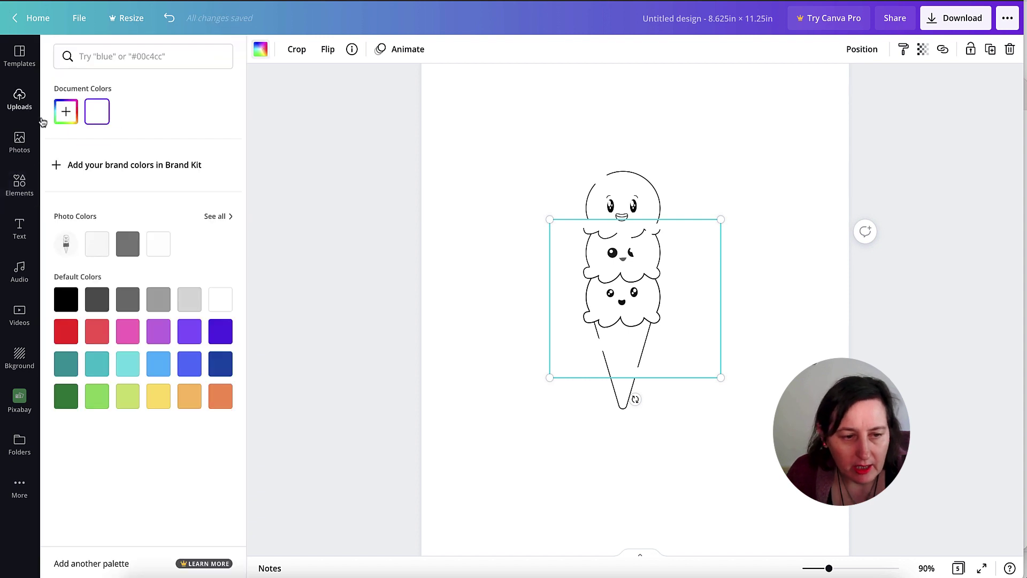
pyautogui.click(66, 299)
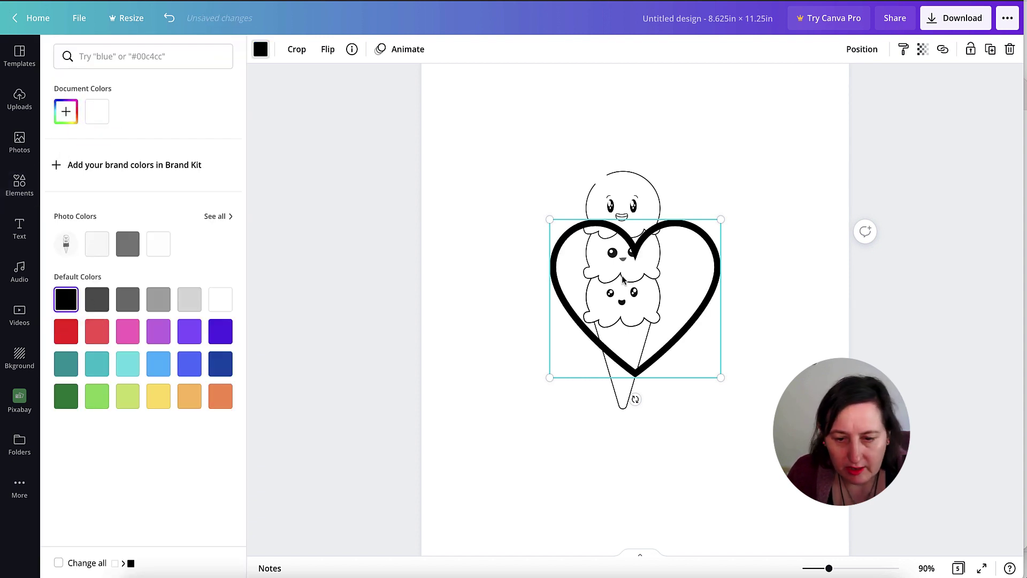
pyautogui.moveTo(722, 218); pyautogui.dragTo(563, 334)
pyautogui.moveTo(554, 400); pyautogui.dragTo(599, 175)
# - Deselect the heart and add a blank page 6
pyautogui.click(720, 172)
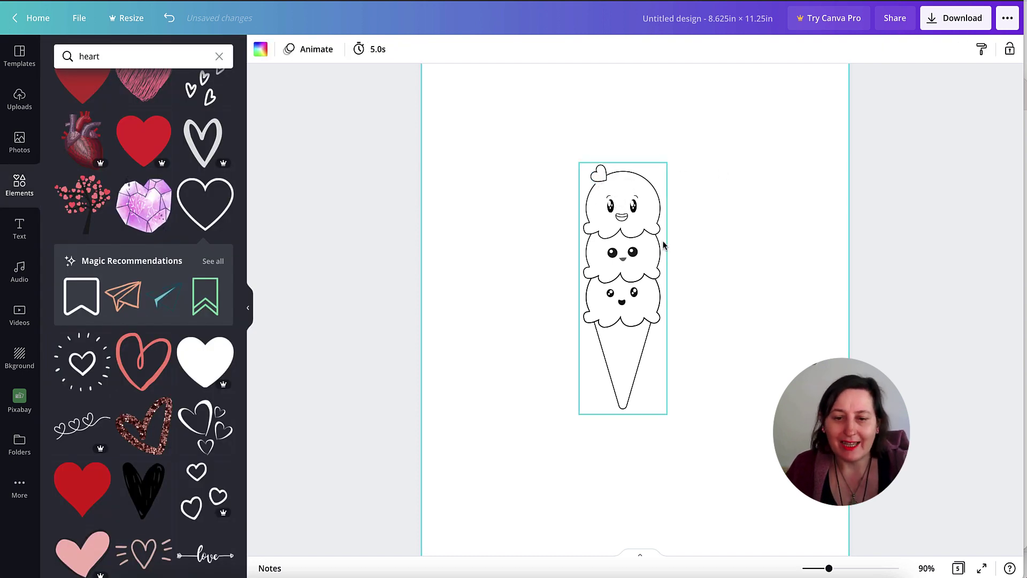
pyautogui.scroll(-2, 663, 245)
pyautogui.click(618, 525)
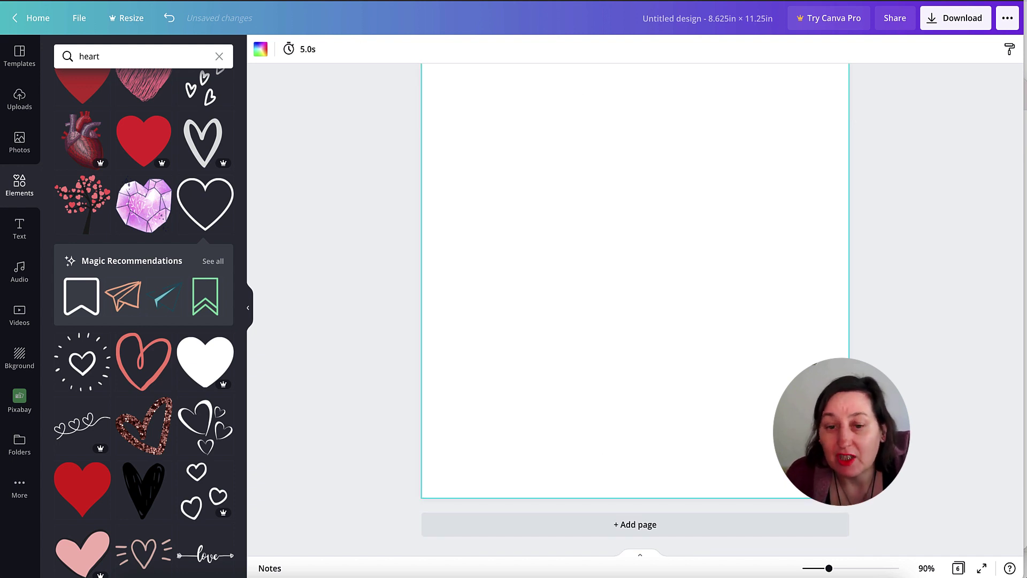
pyautogui.scroll(3, 143, 160)
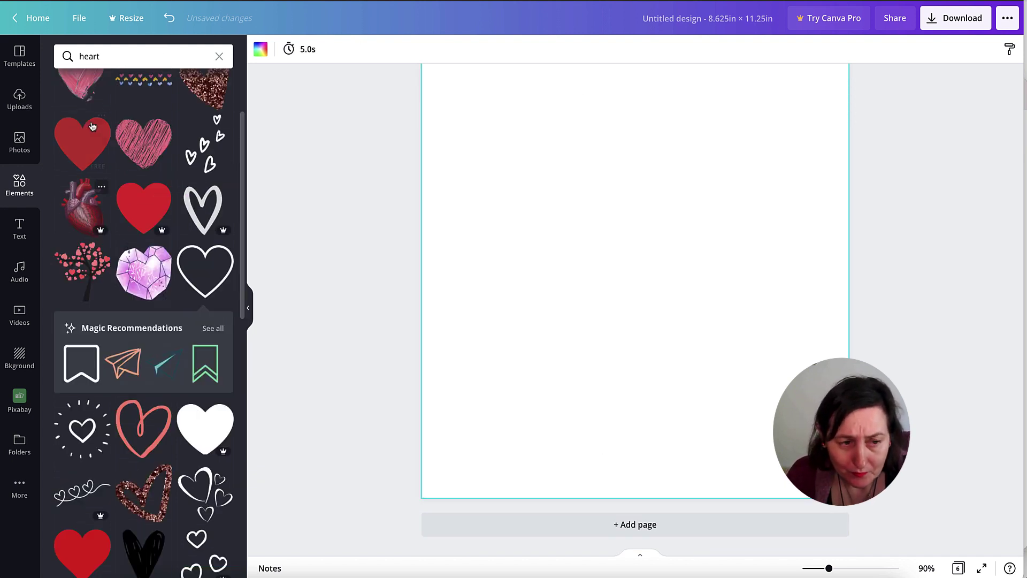
# - Search Creative Fabrica for 'bee', correcting the 'beee' typo, and scroll through the bee designs
pyautogui.click(642, 0)
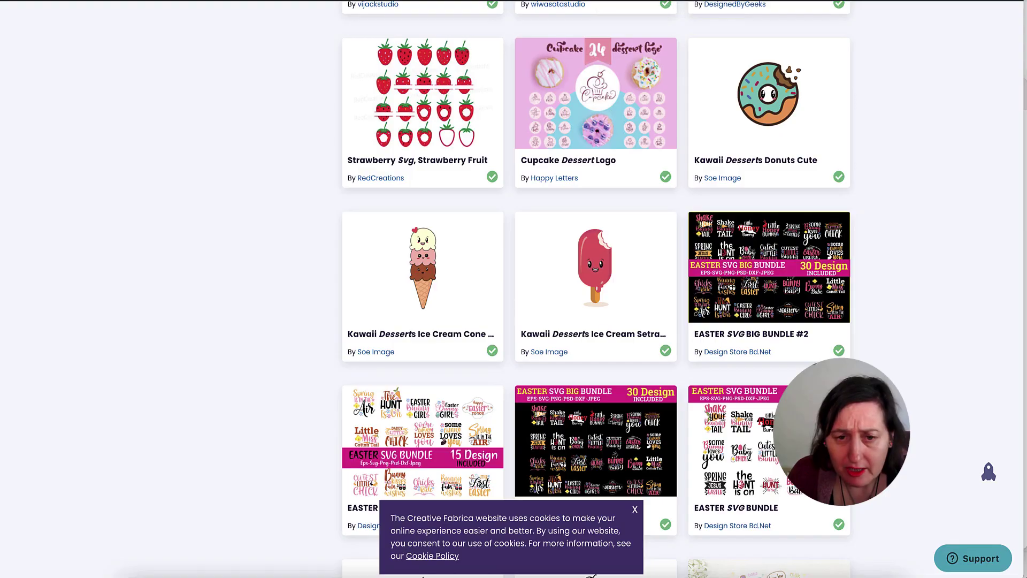
pyautogui.scroll(15, 695, 143)
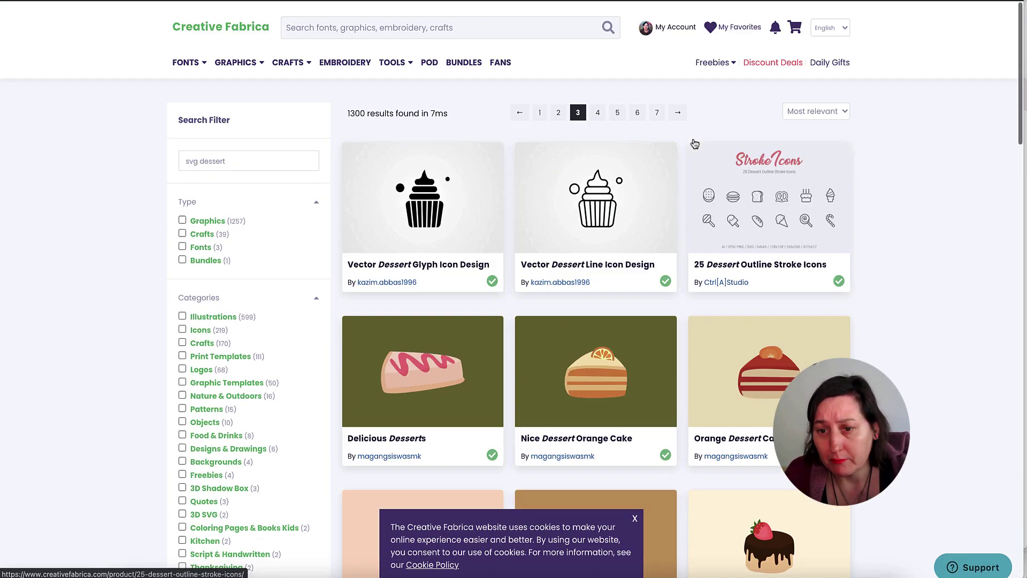
pyautogui.click(426, 20)
pyautogui.write('bee')
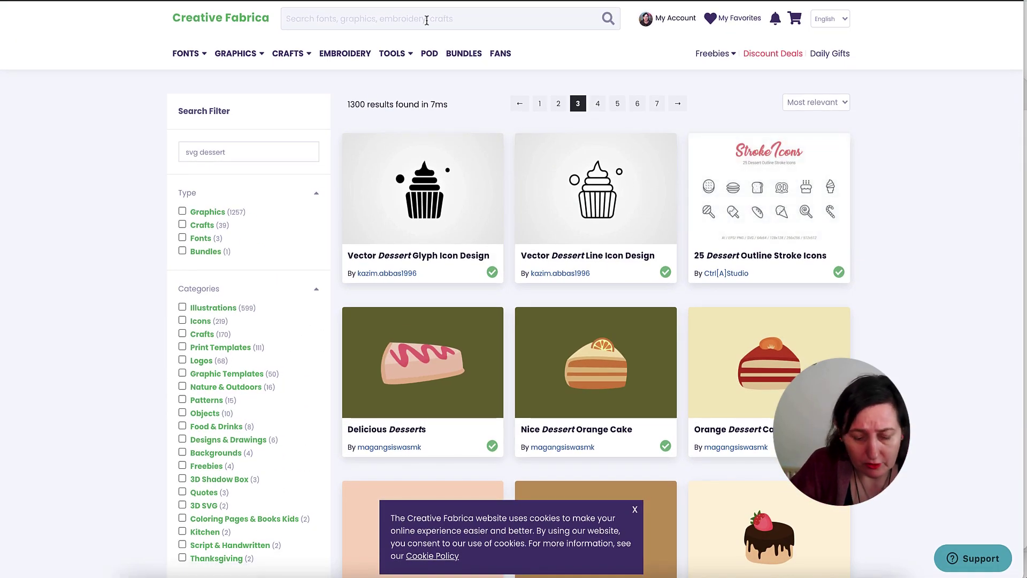
pyautogui.write('e')
pyautogui.press('Return')
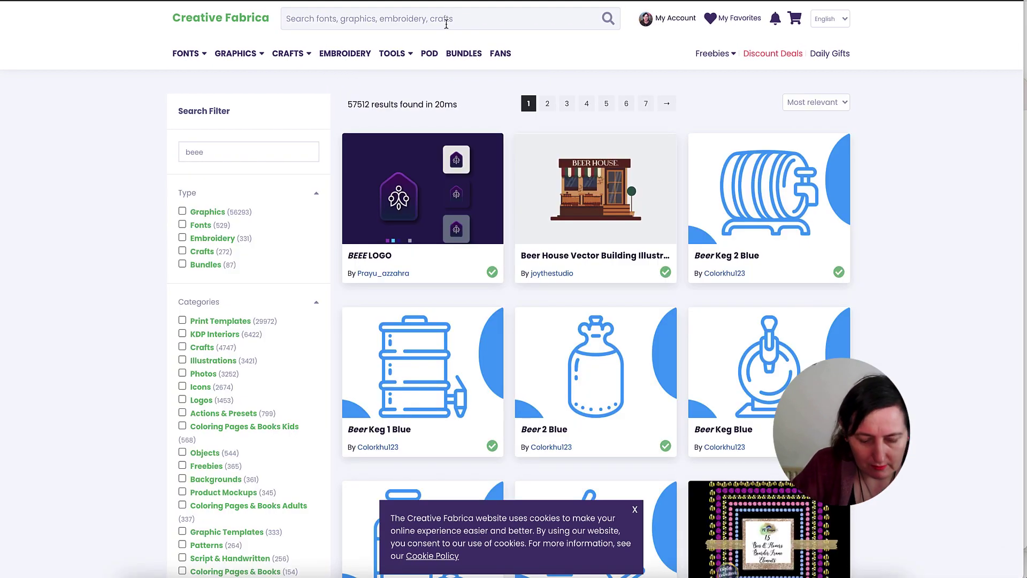
pyautogui.click(446, 21)
pyautogui.write('bee')
pyautogui.press('Return')
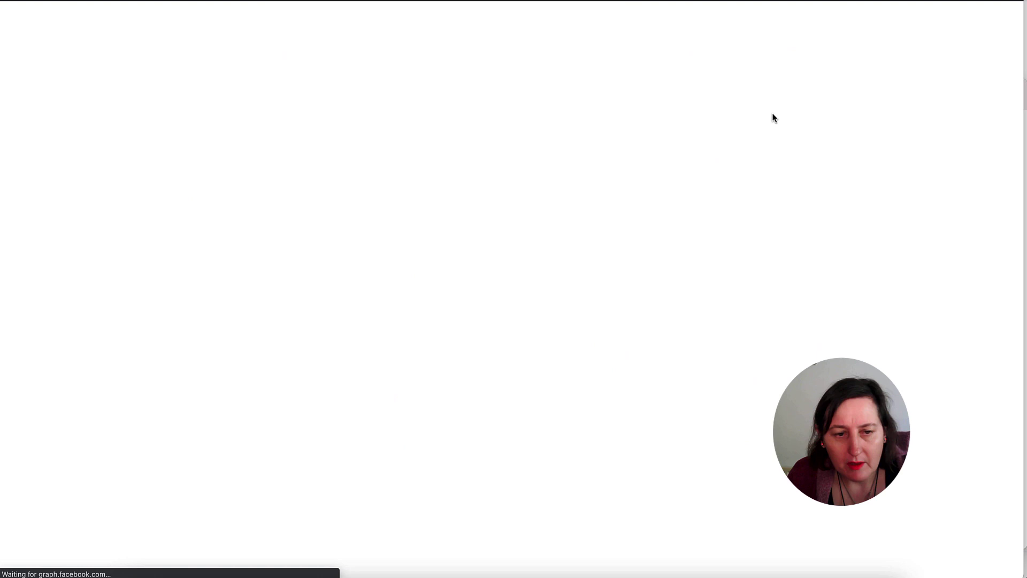
pyautogui.scroll(-7, 733, 155)
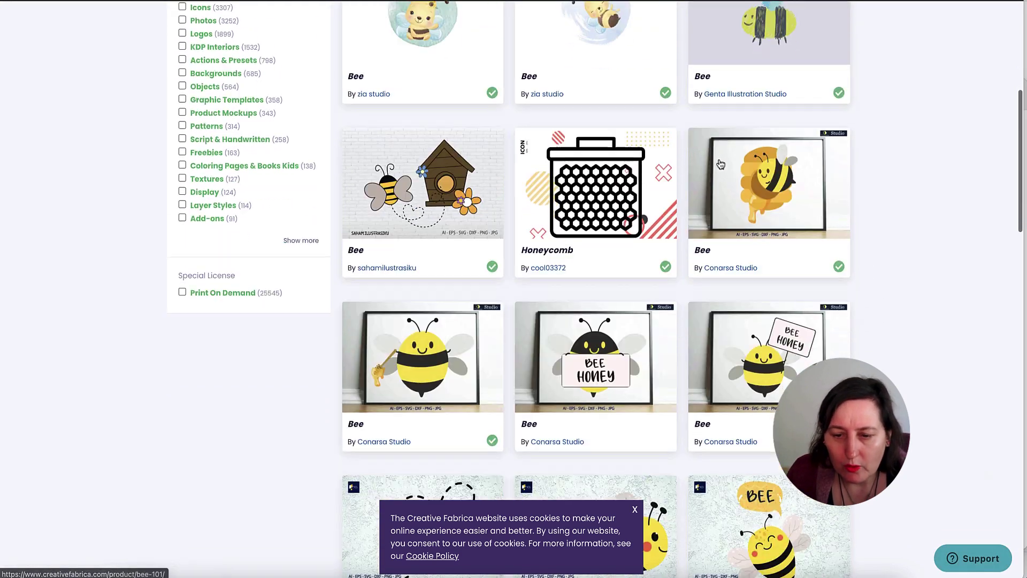
pyautogui.scroll(-8, 720, 164)
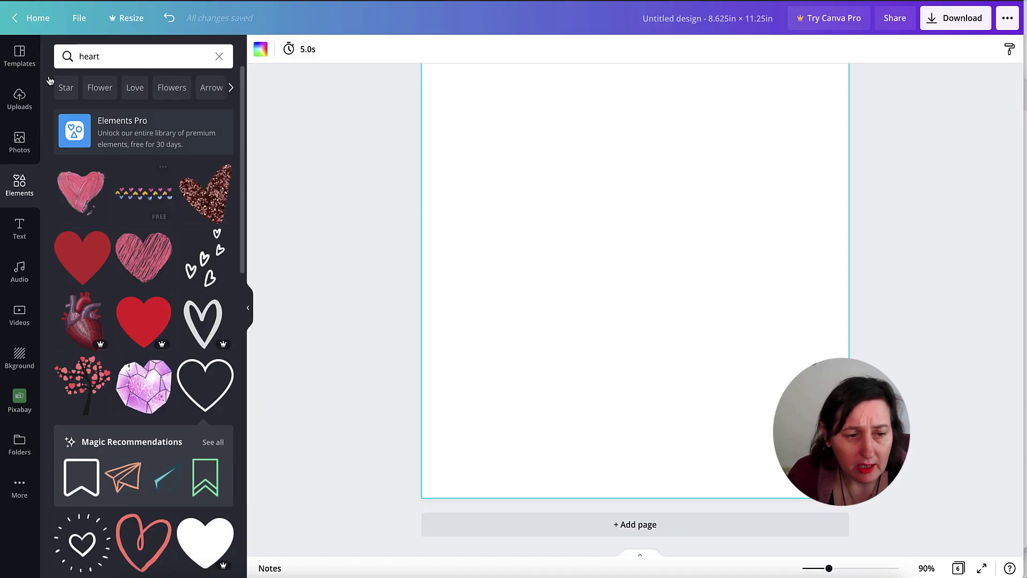
# - Place the sleeping bee image from Uploads on the blank page, enlarged and centred
pyautogui.click(24, 101)
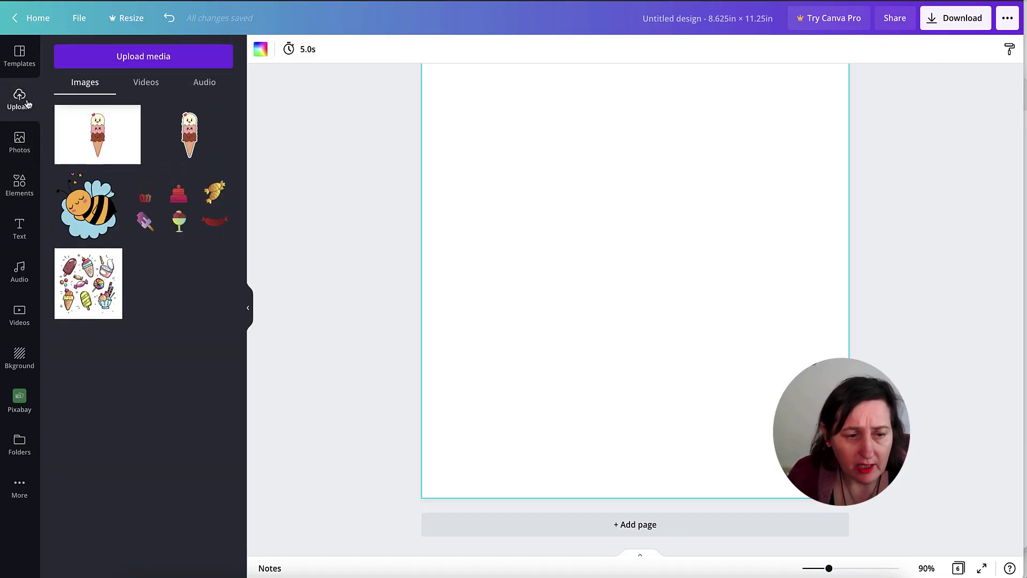
pyautogui.click(94, 206)
pyautogui.scroll(2, 540, 227)
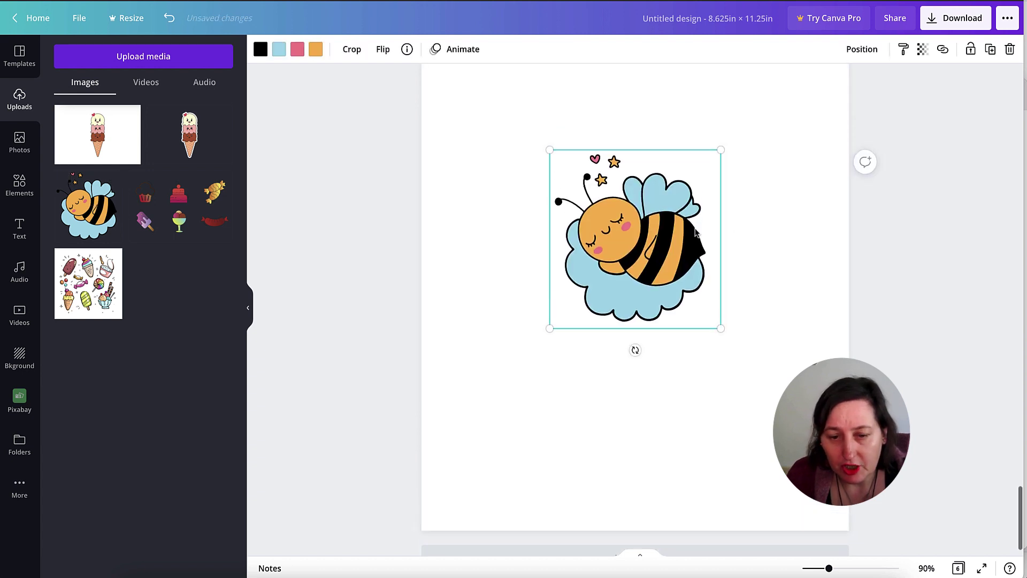
pyautogui.moveTo(535, 225); pyautogui.dragTo(454, 122)
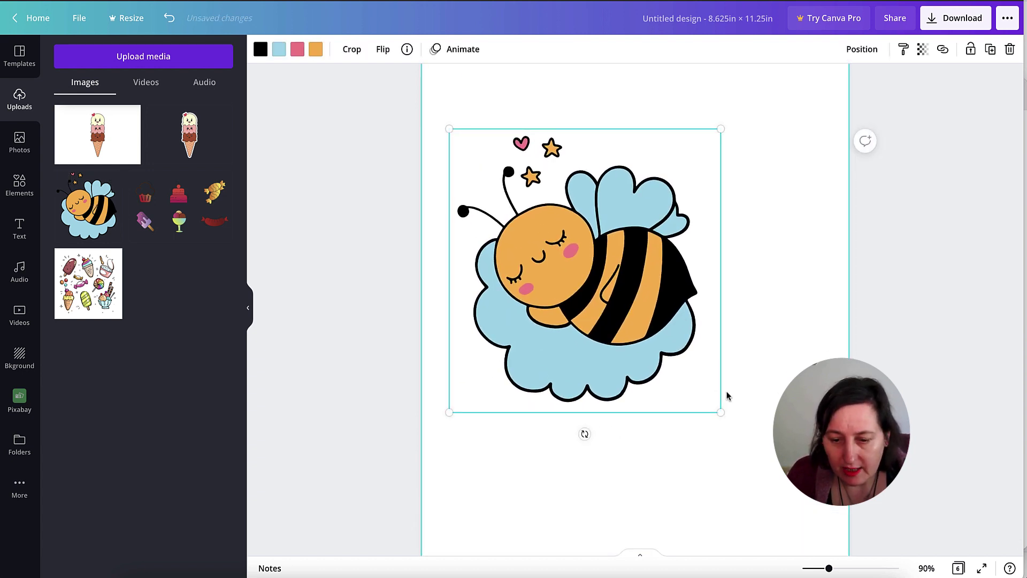
pyautogui.moveTo(718, 412); pyautogui.dragTo(820, 523)
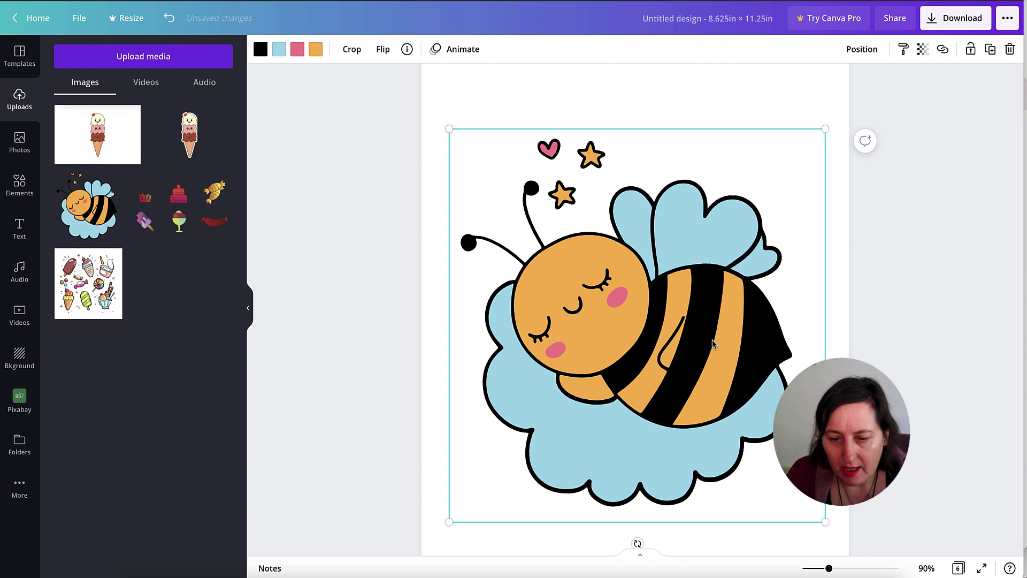
pyautogui.moveTo(714, 345); pyautogui.dragTo(713, 311)
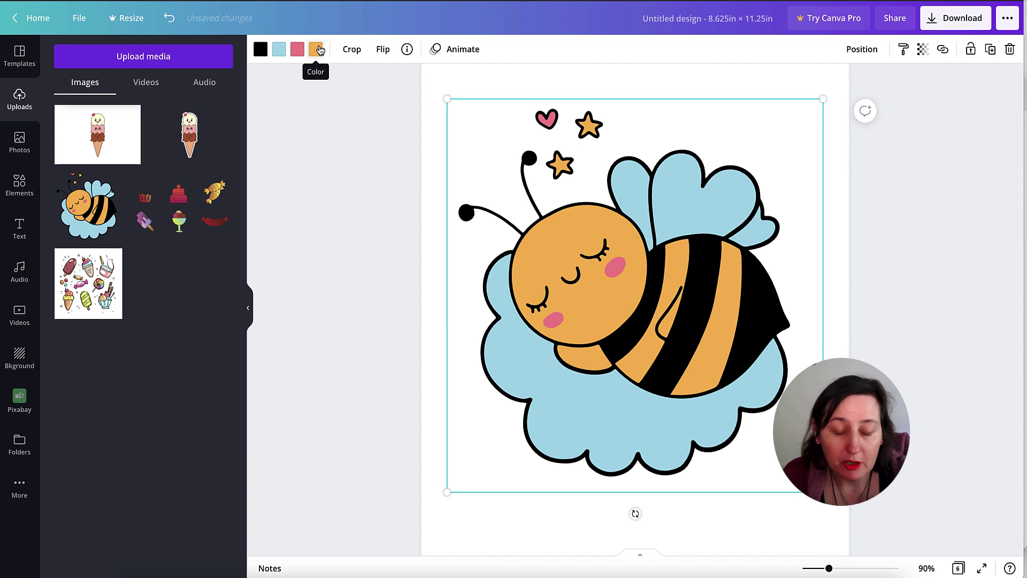
pyautogui.scroll(-1, 498, 132)
pyautogui.scroll(1, 497, 132)
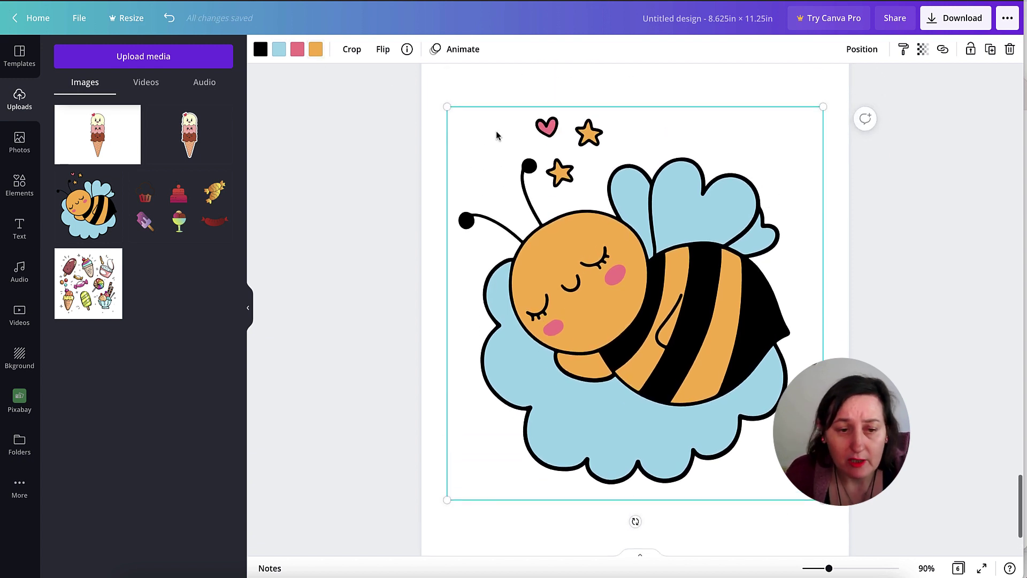
# - Change the bee's light-blue, pink and orange colours to white, leaving only black outlines
pyautogui.click(282, 51)
pyautogui.click(221, 112)
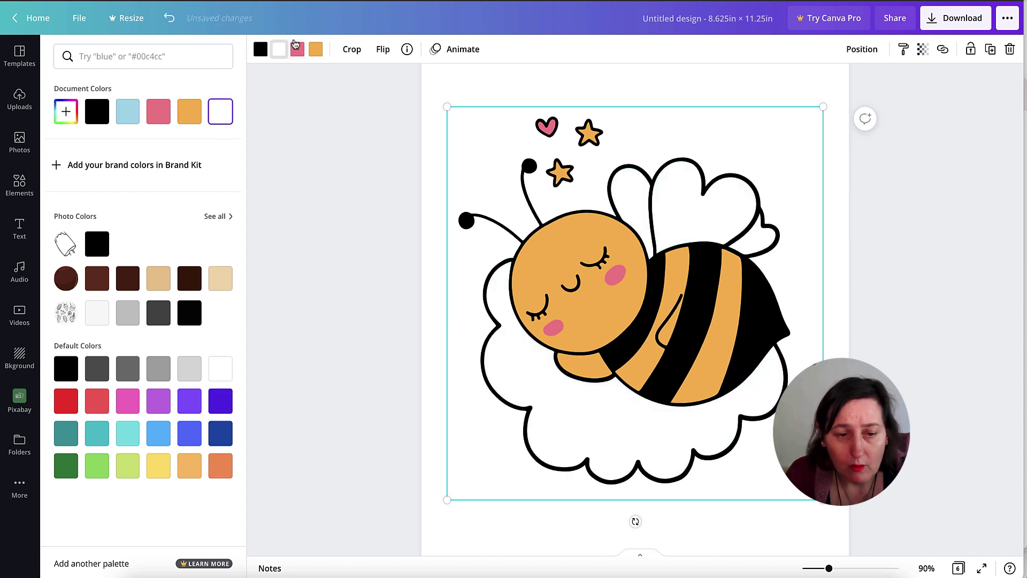
pyautogui.click(298, 50)
pyautogui.click(221, 111)
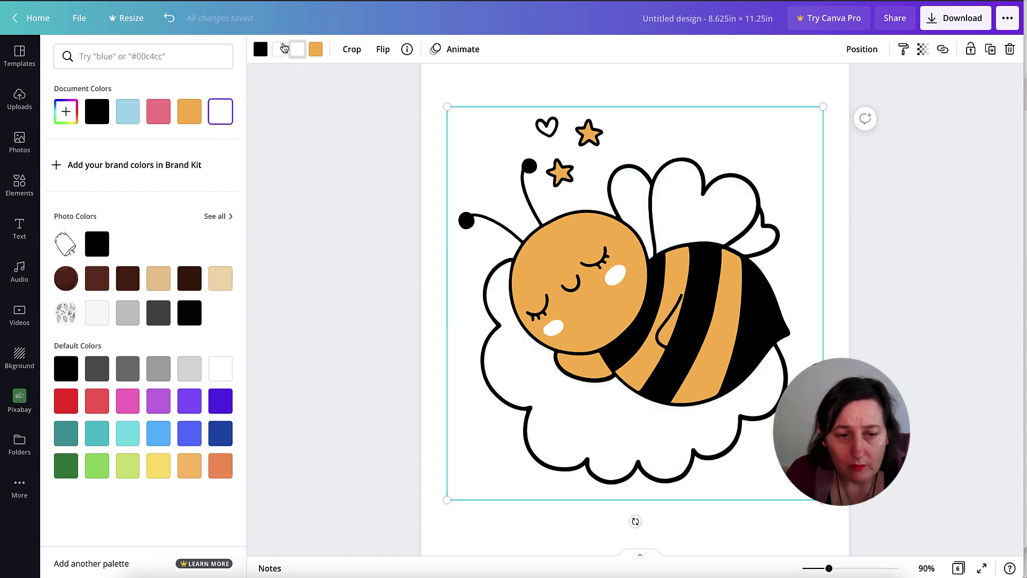
pyautogui.click(316, 51)
pyautogui.click(221, 111)
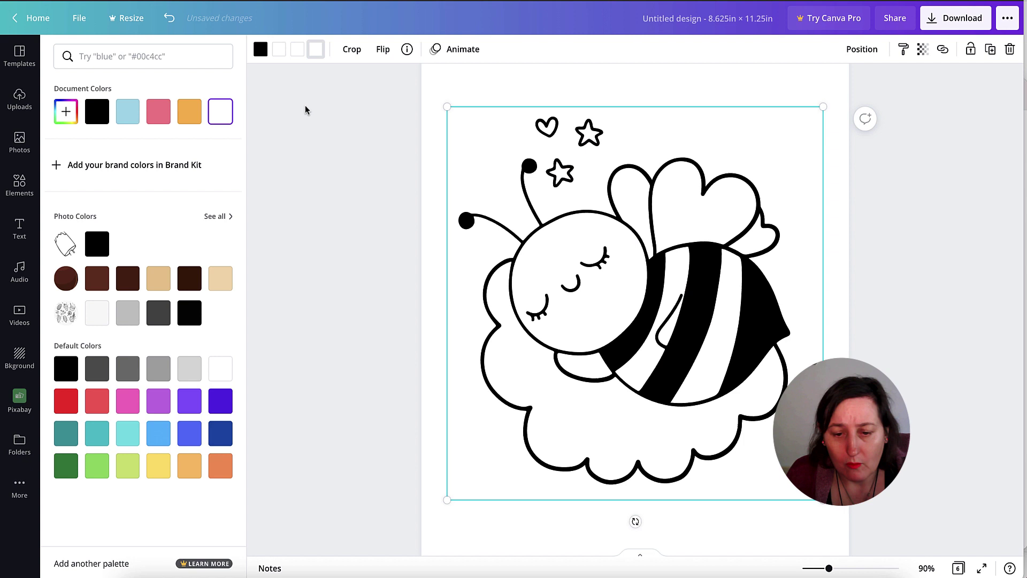
pyautogui.scroll(-17, 807, 229)
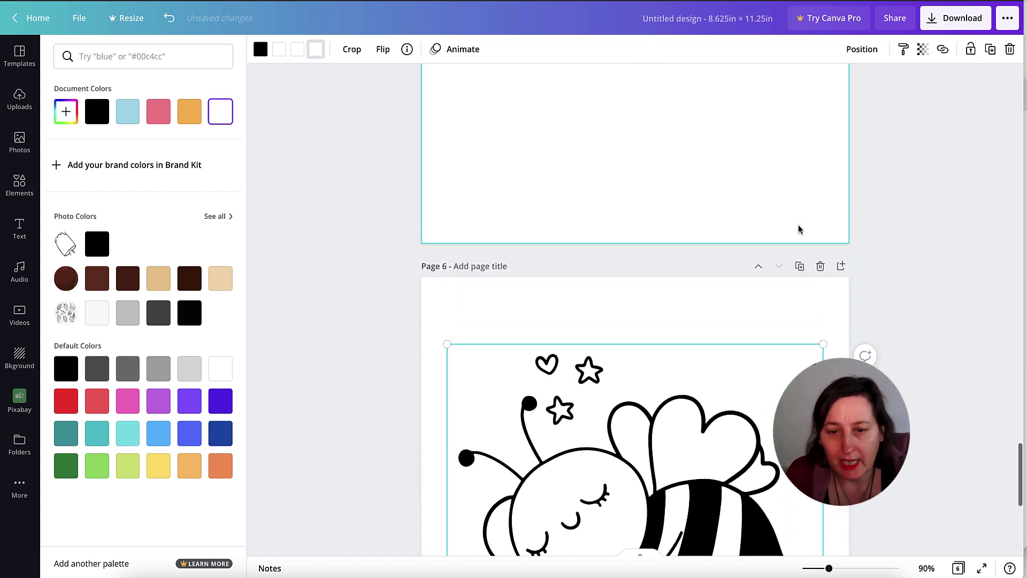
# - Add a seventh page and insert the full-colour three-scoop ice cream cone from Uploads
pyautogui.scroll(1, 704, 212)
pyautogui.scroll(9, 704, 211)
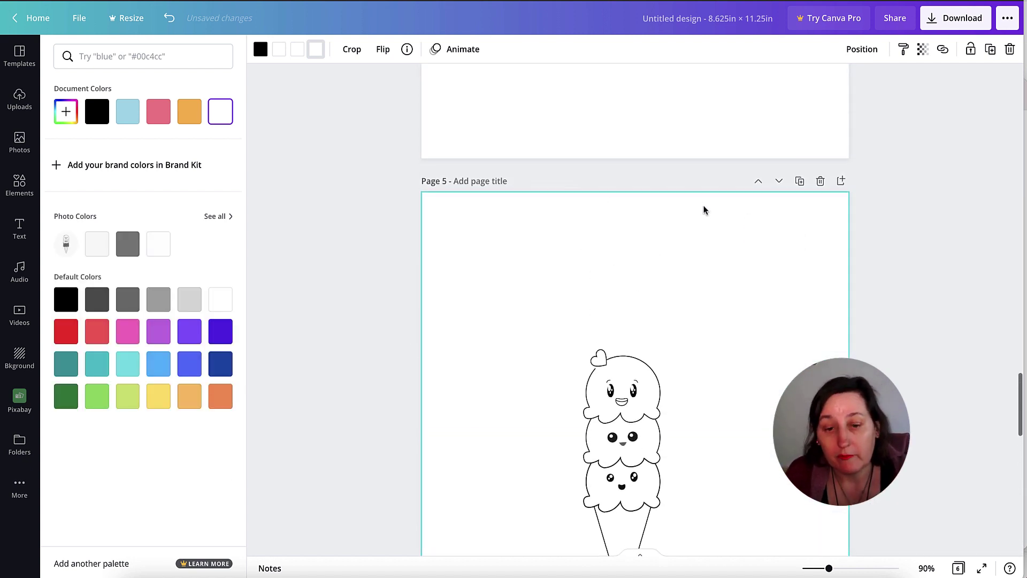
pyautogui.scroll(8, 704, 209)
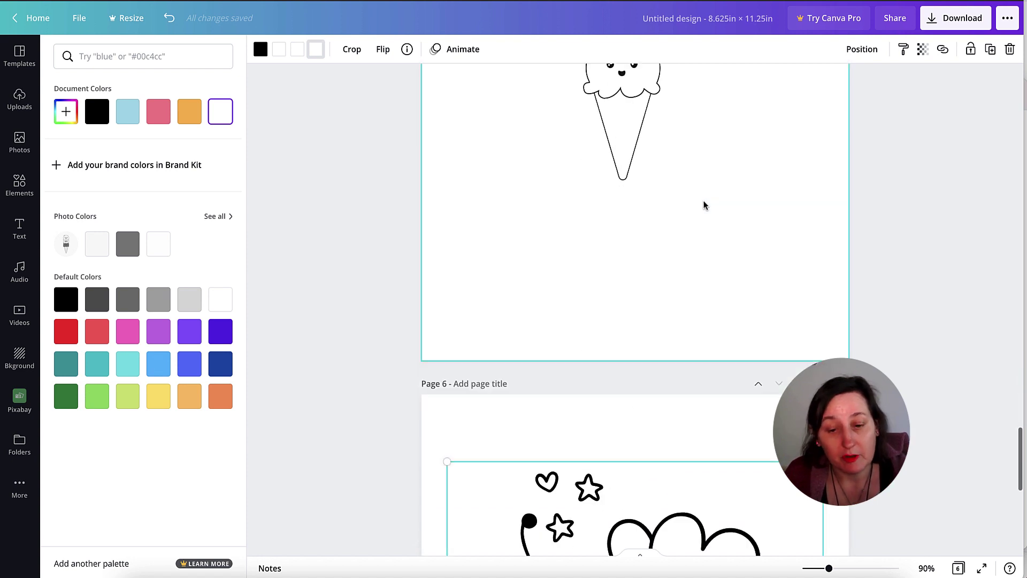
pyautogui.scroll(-3, 703, 205)
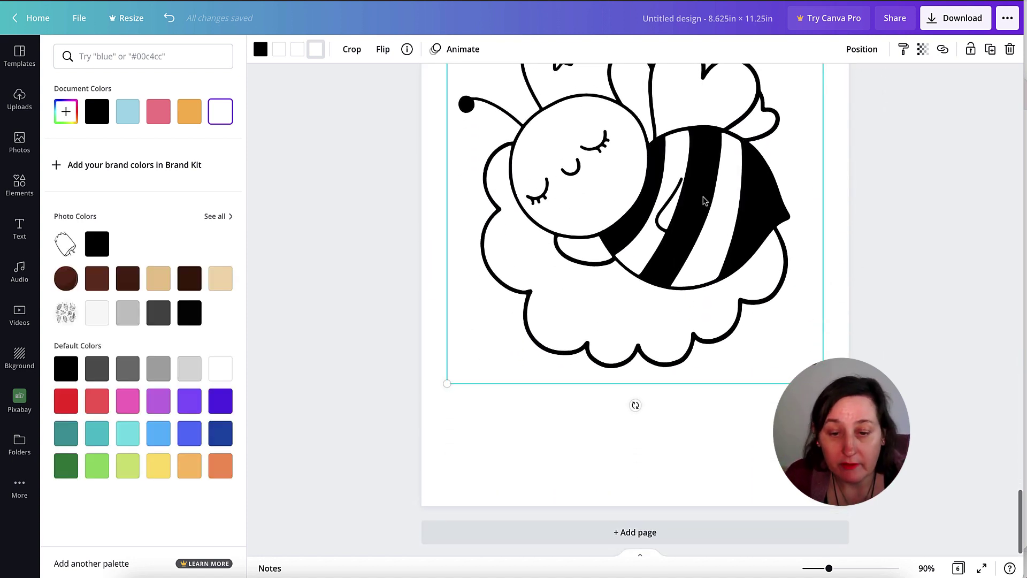
pyautogui.click(658, 526)
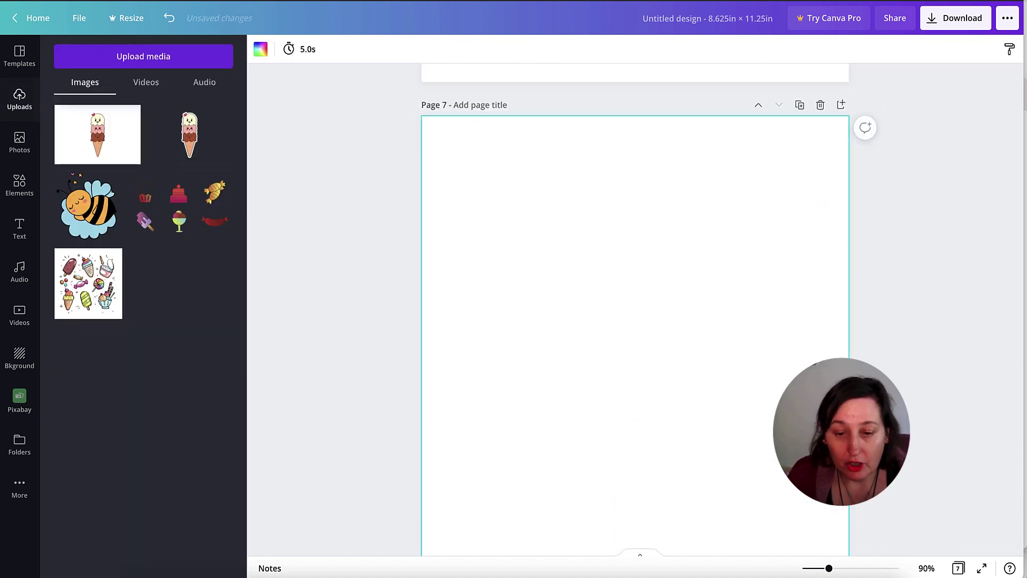
pyautogui.click(190, 136)
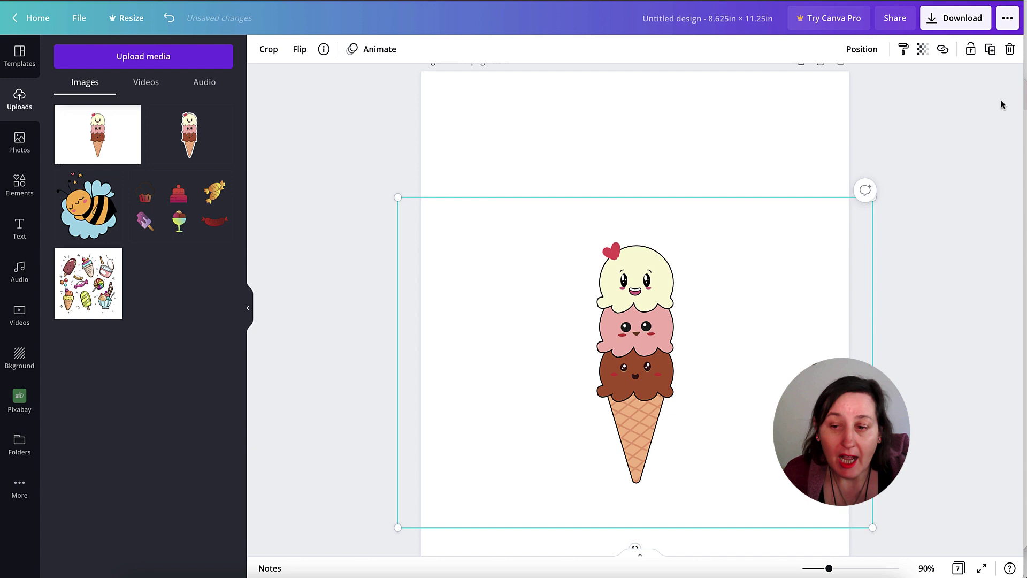
# - Open the Download panel, showing PNG at 1533 × 2000 px for all 7 pages
pyautogui.click(953, 20)
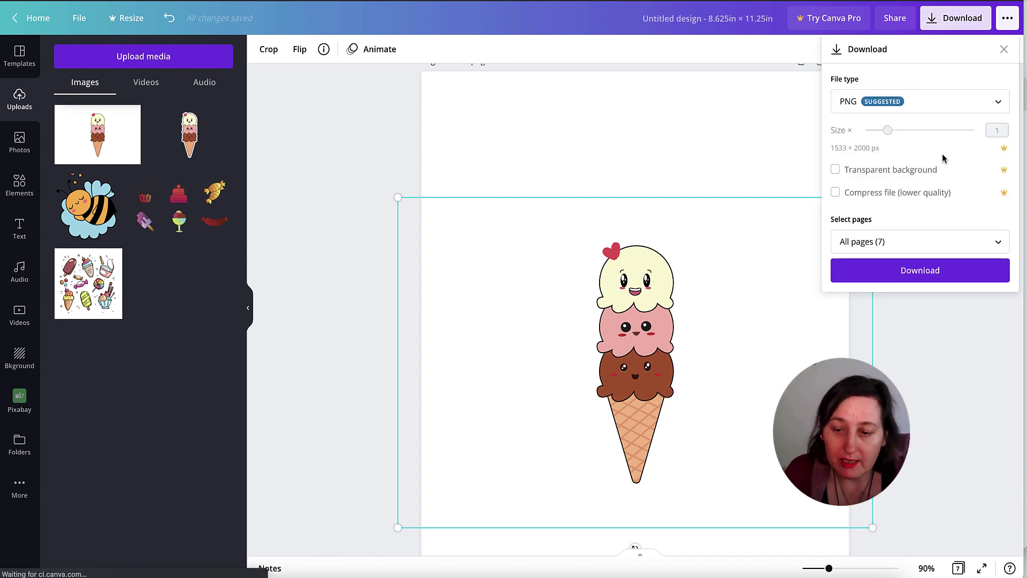